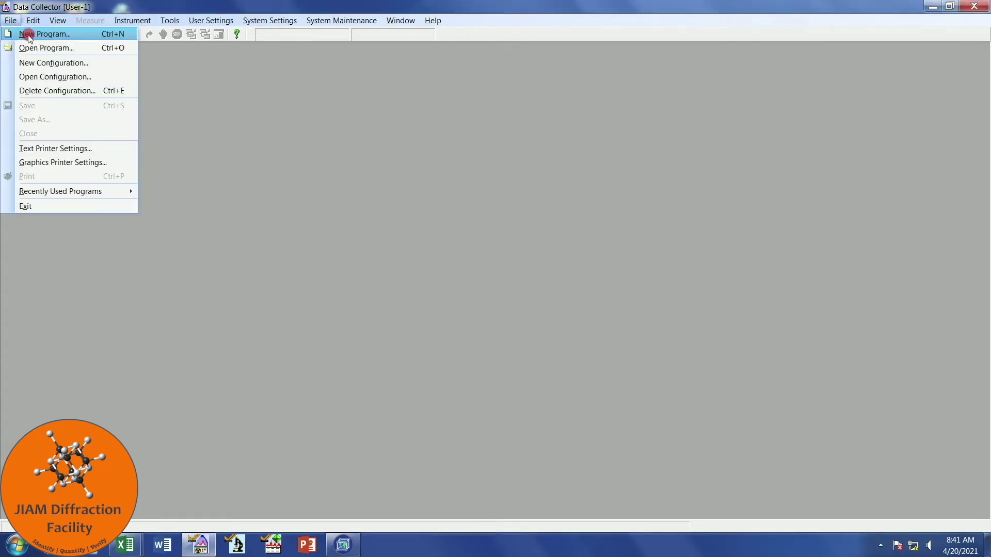
- Create a new program of type Optimize program, opening Program5's preparation window
left_click(41, 34)
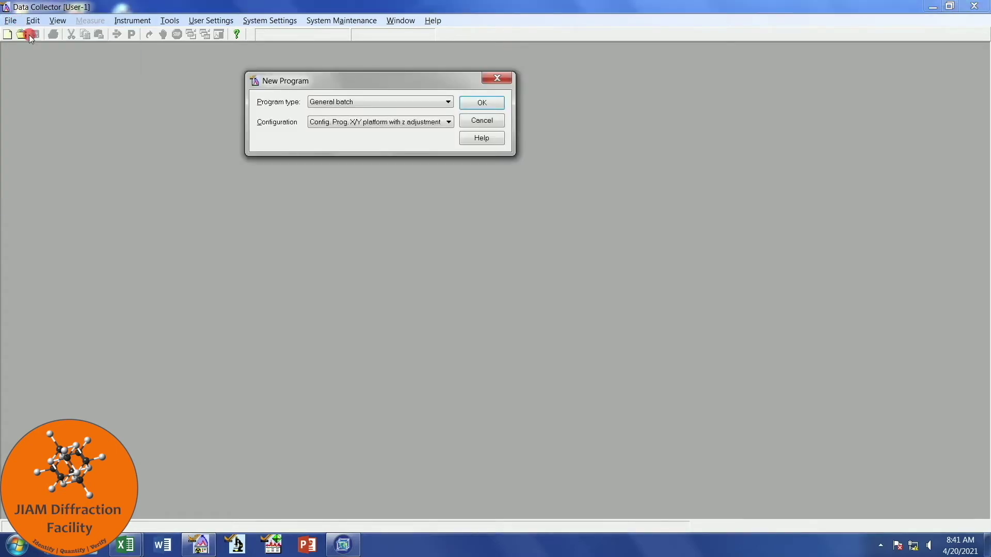
left_click(375, 103)
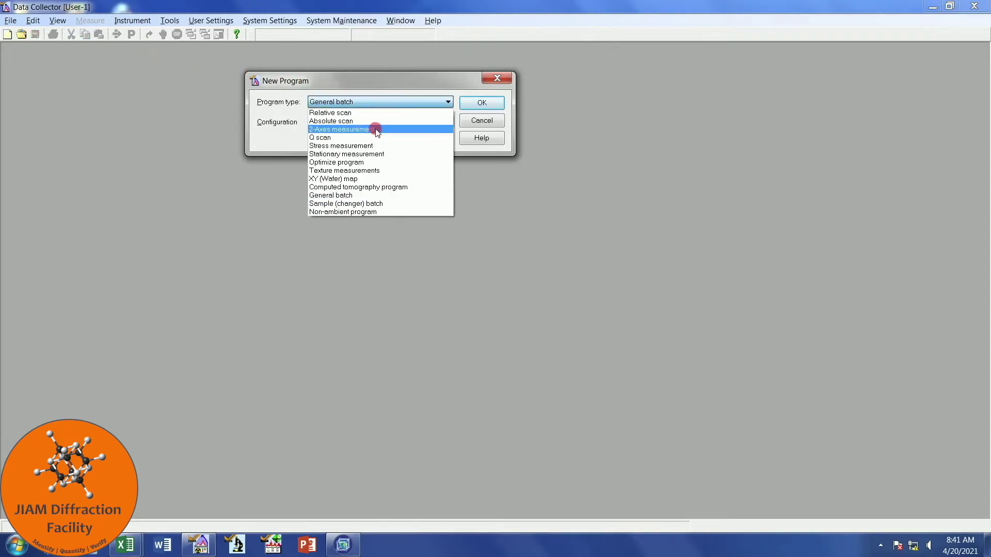
left_click(378, 163)
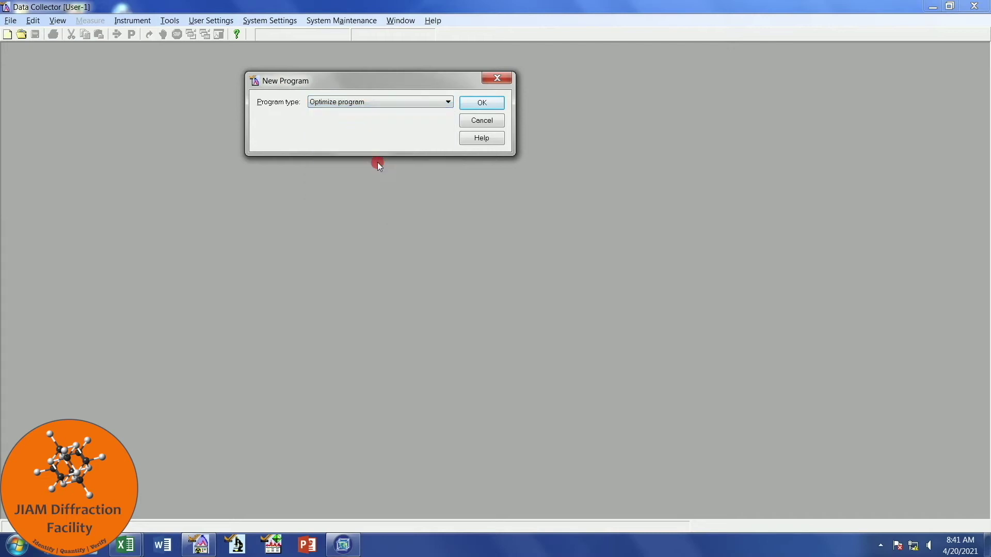
left_click(495, 103)
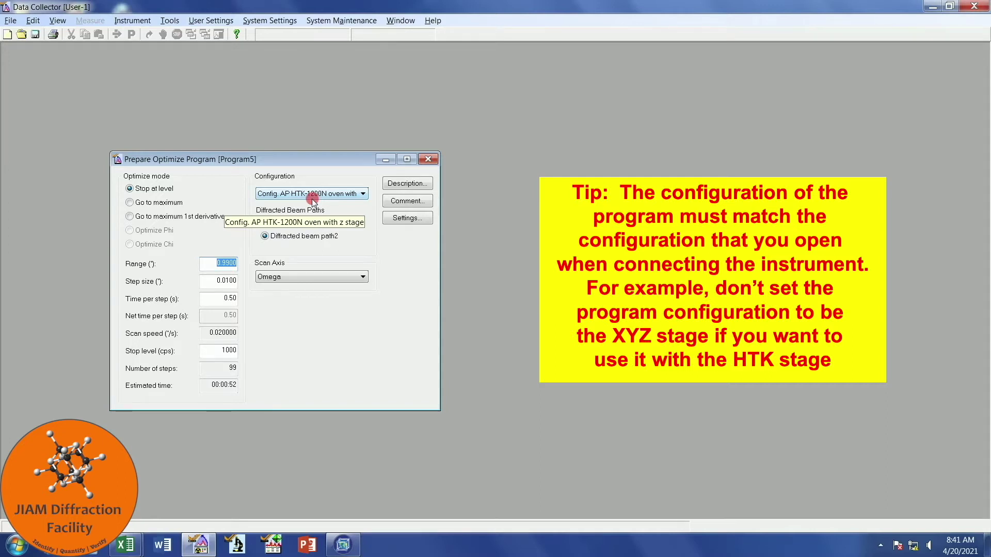
- Choose the Config. Prog. X/Y platform configuration and Diffracted beam path1, accepting both clearing warnings
left_click(312, 199)
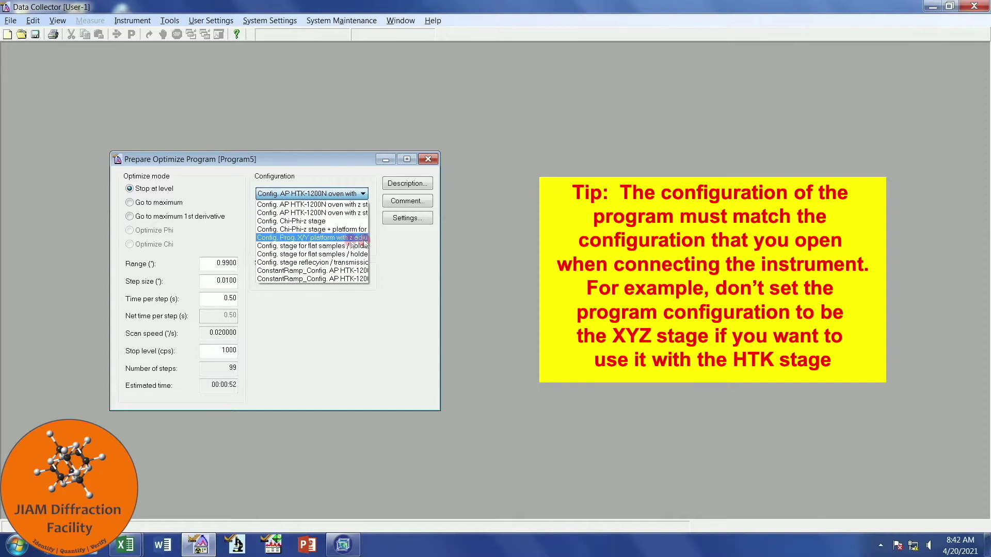
left_click(352, 238)
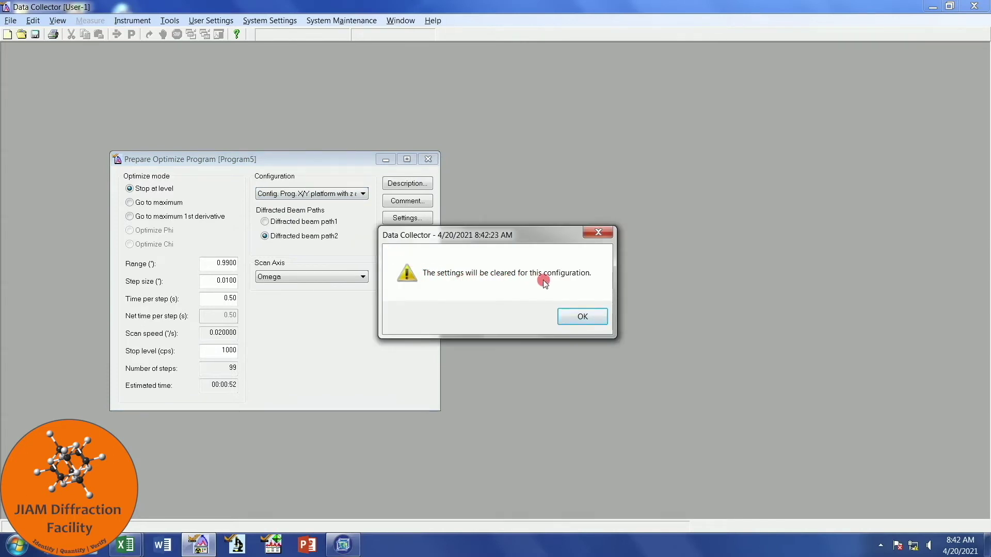
left_click(584, 316)
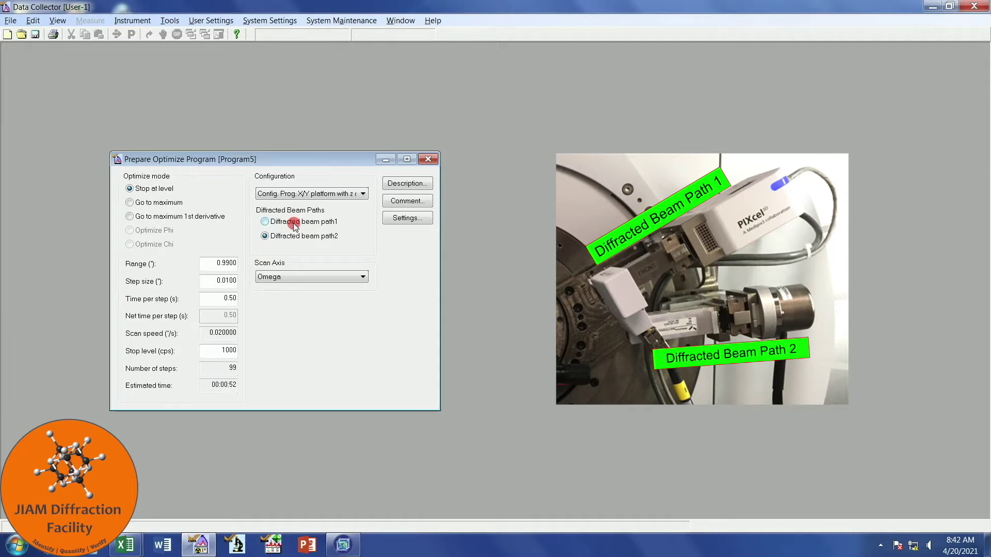
left_click(264, 222)
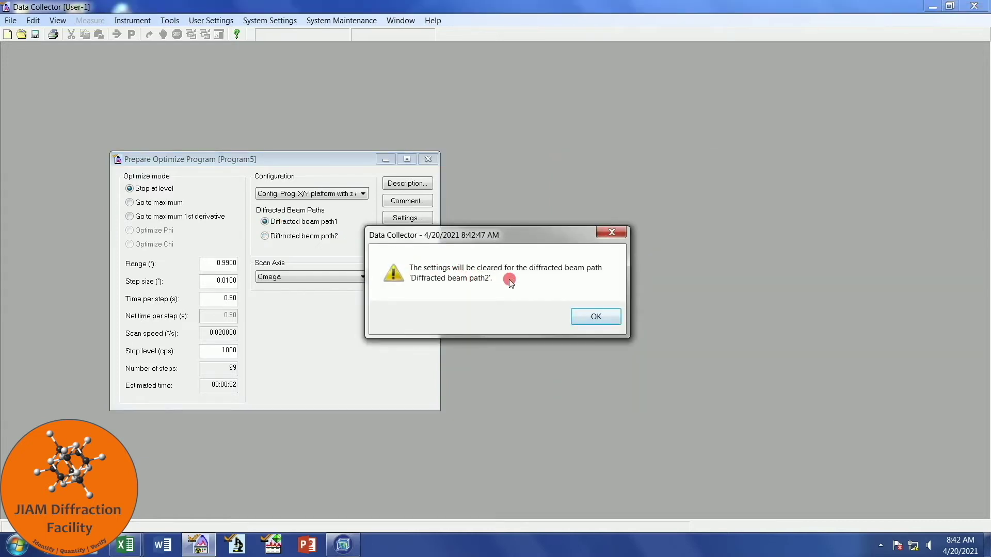
left_click(600, 317)
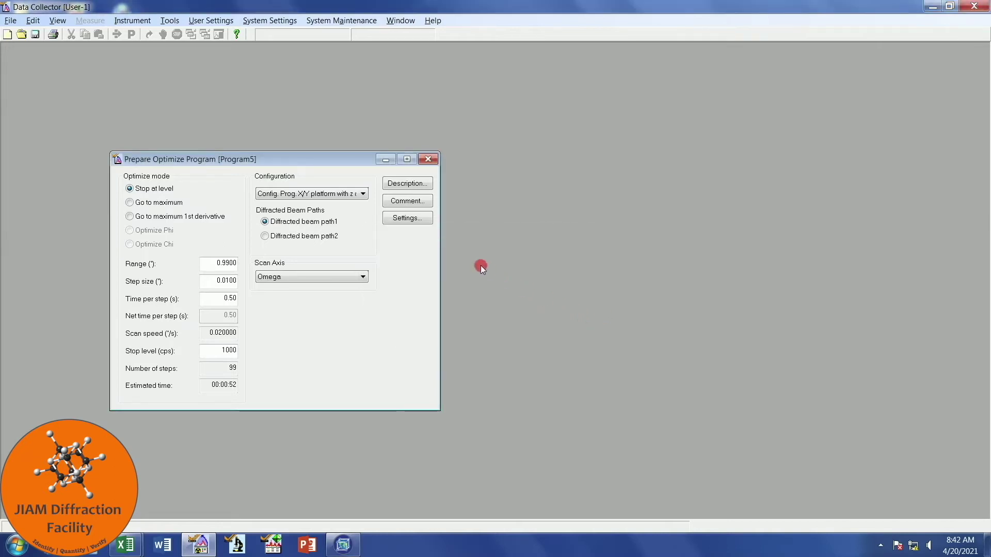
- In Settings, give path1 the PIXcel3D-Medipix3 1x1 detector with 0.165 mm active length
left_click(408, 218)
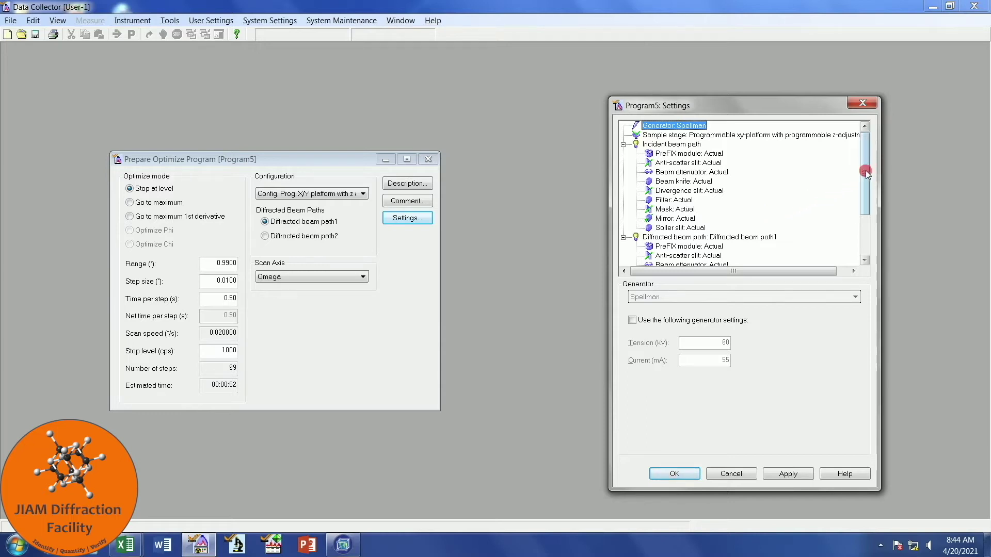
left_click_drag(865, 173, 866, 223)
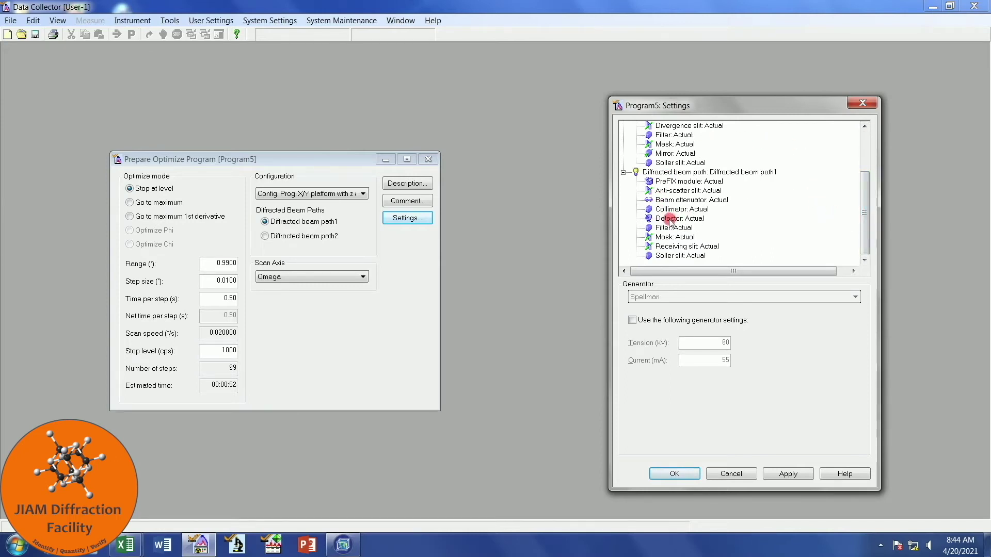
left_click(690, 219)
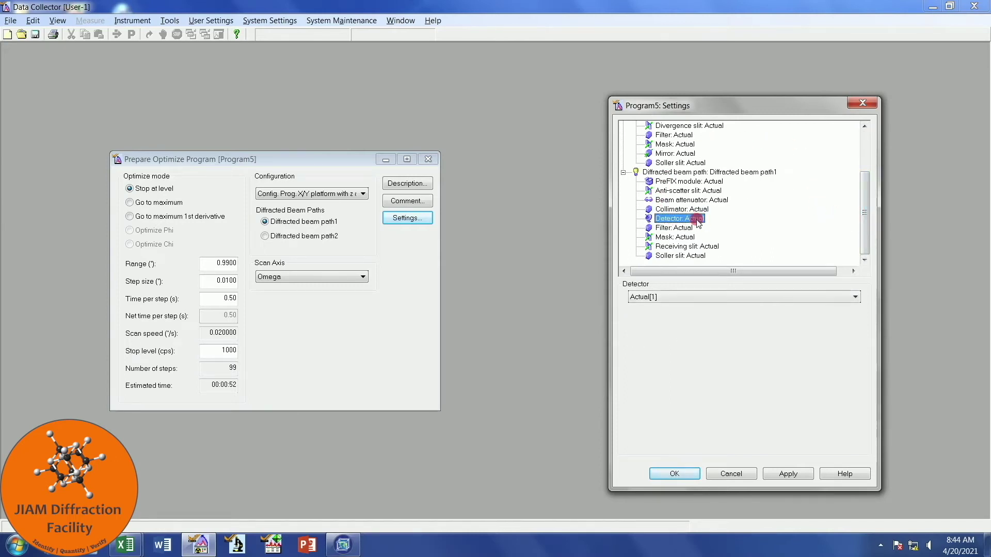
left_click(706, 295)
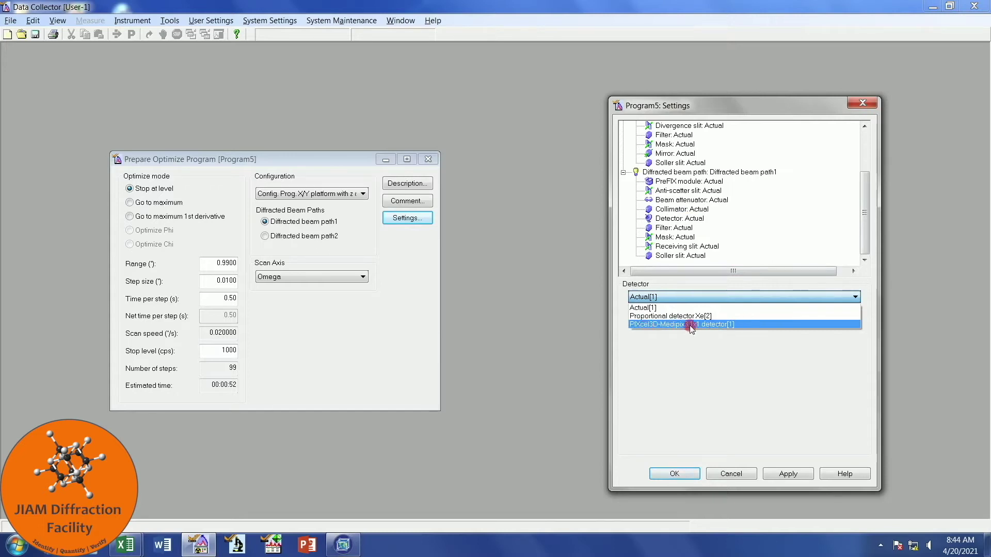
left_click(750, 323)
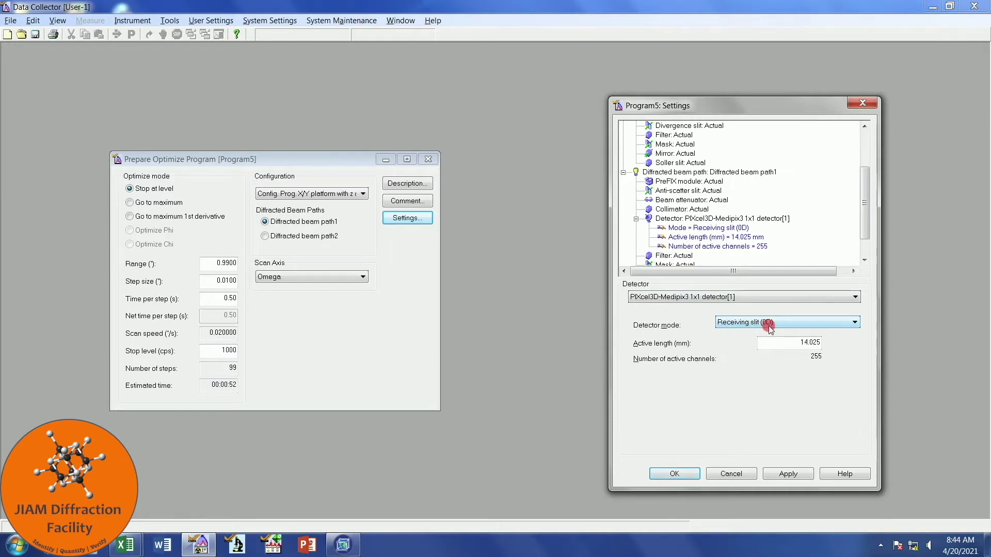
left_click(800, 345)
left_click_drag(812, 346, 829, 342)
type("0.165")
left_click(829, 343)
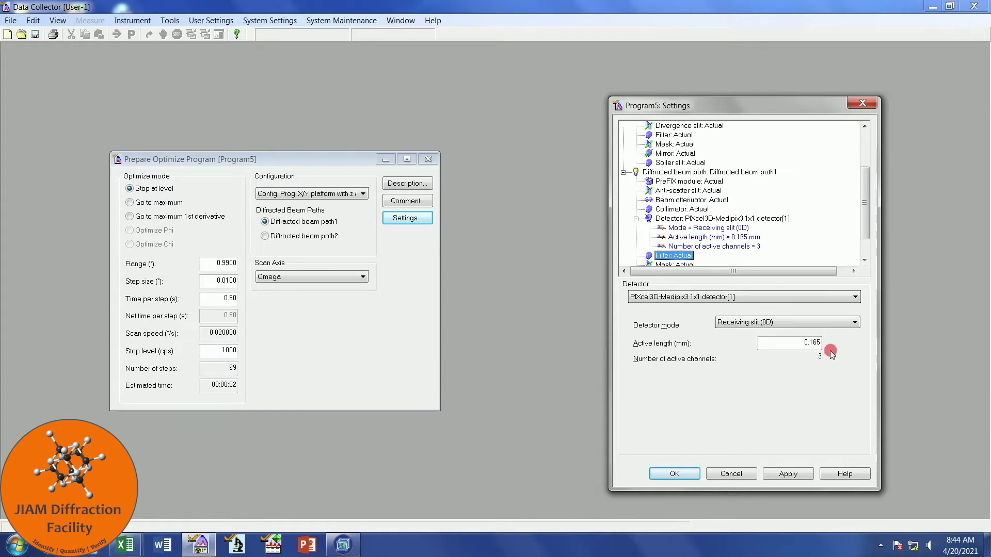
left_click(673, 474)
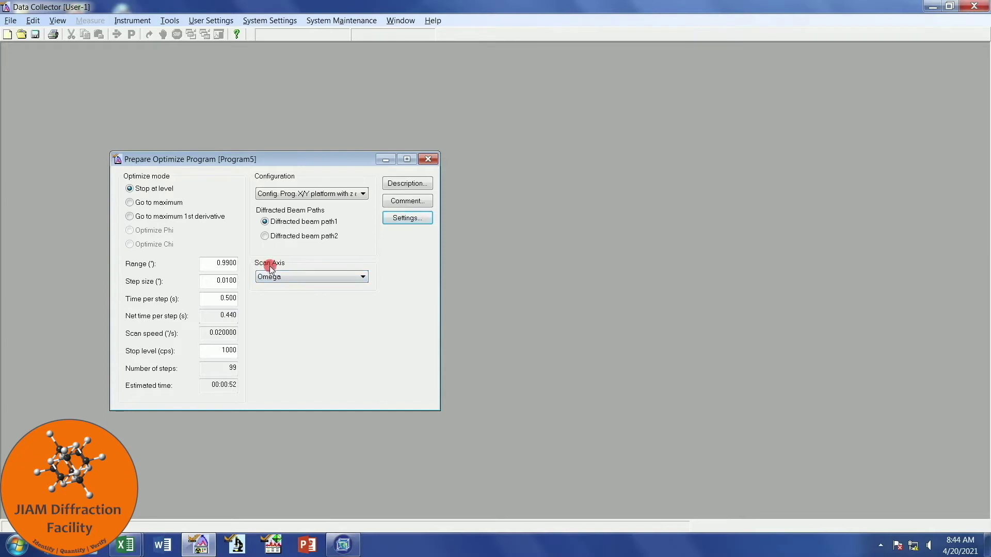
- Set the scan axis to 2Theta and the optimize mode to Go to maximum
left_click(302, 277)
left_click_drag(302, 276, 300, 305)
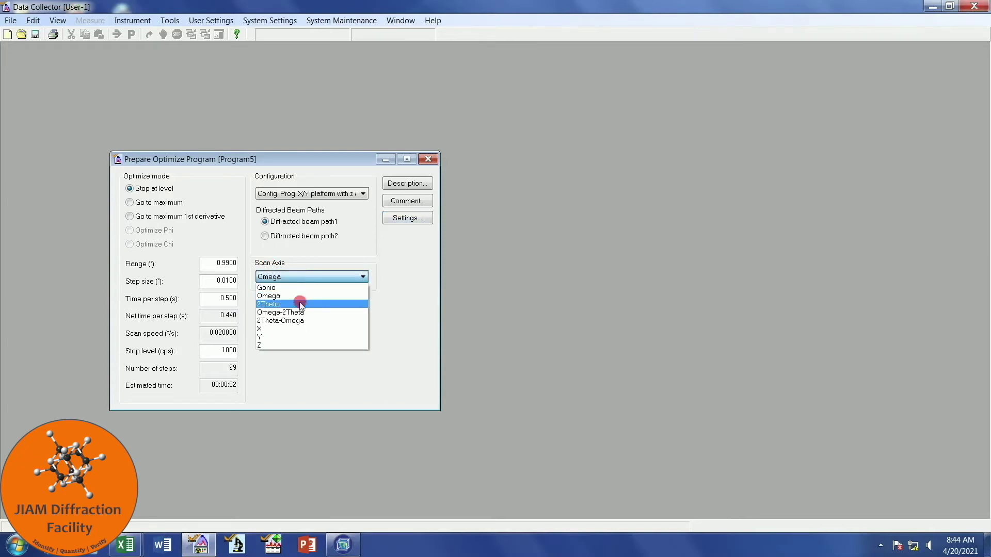
left_click(301, 304)
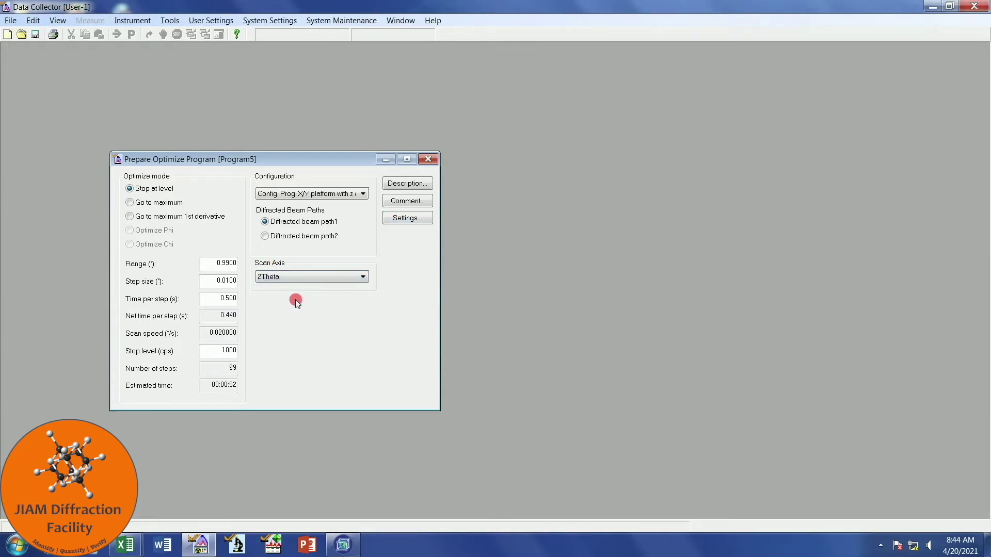
left_click(129, 203)
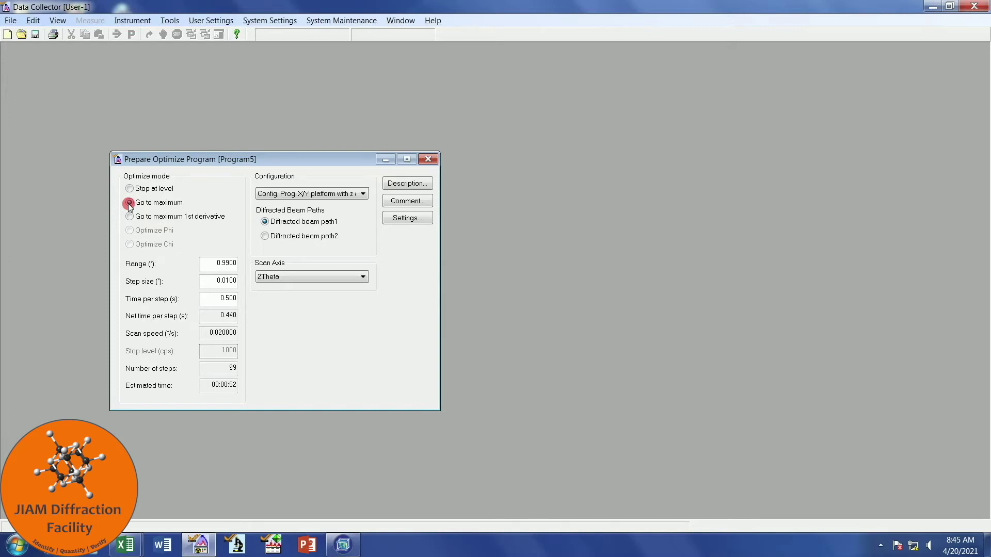
- Enter Range 0.25, Step size 0.0025 and Time per step 0.2 s
left_click(225, 269)
left_click_drag(226, 269, 248, 268)
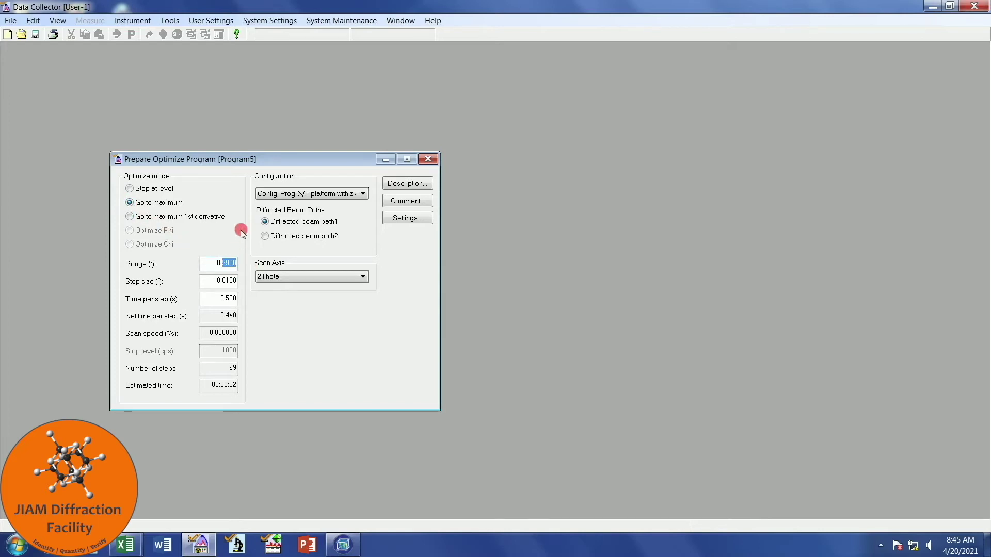
type("25")
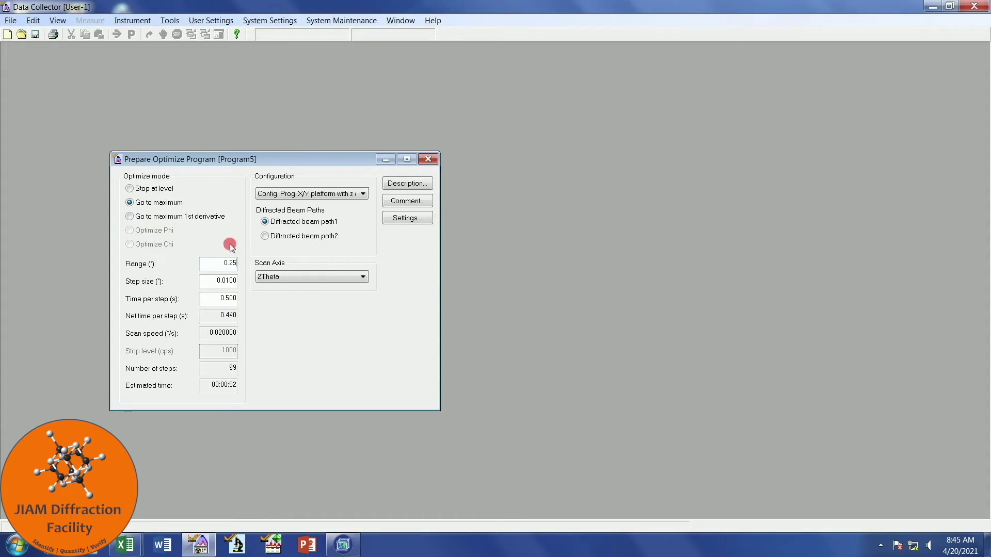
left_click(227, 283)
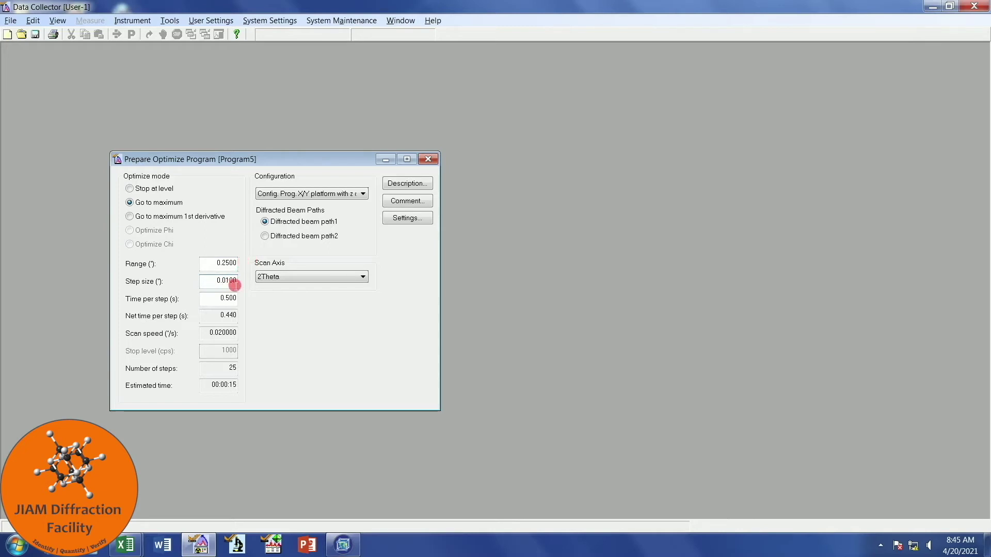
double_click(235, 284)
type("0.0025")
double_click(230, 303)
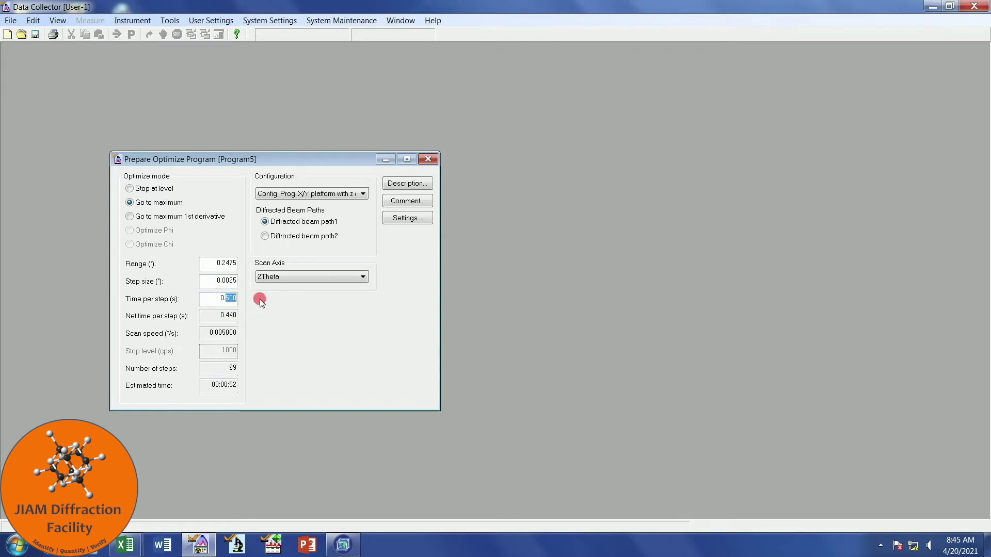
type("0.2")
left_click(206, 281)
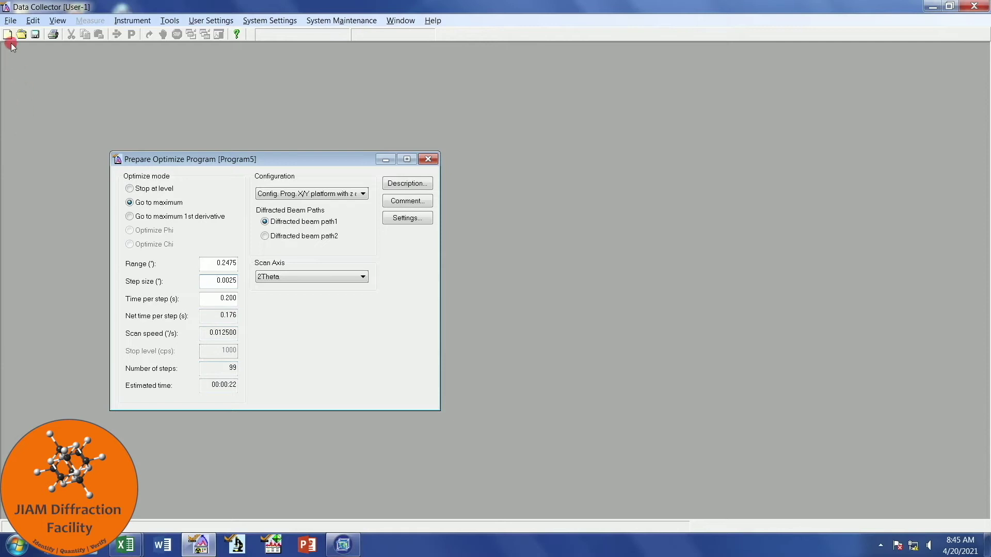
- Use Save As to store the program under the name 'XYZ Stage - 2theta - DB'
left_click(10, 22)
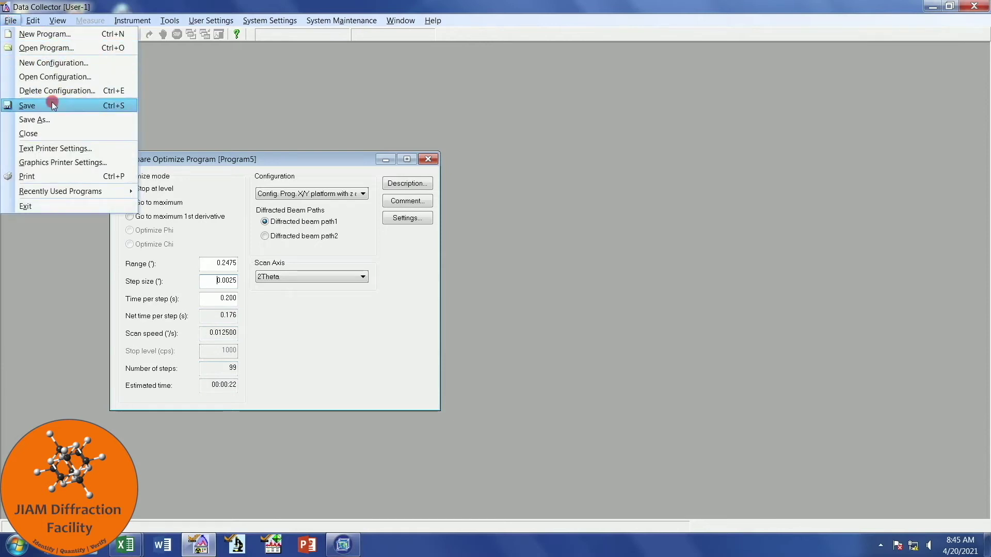
left_click(67, 121)
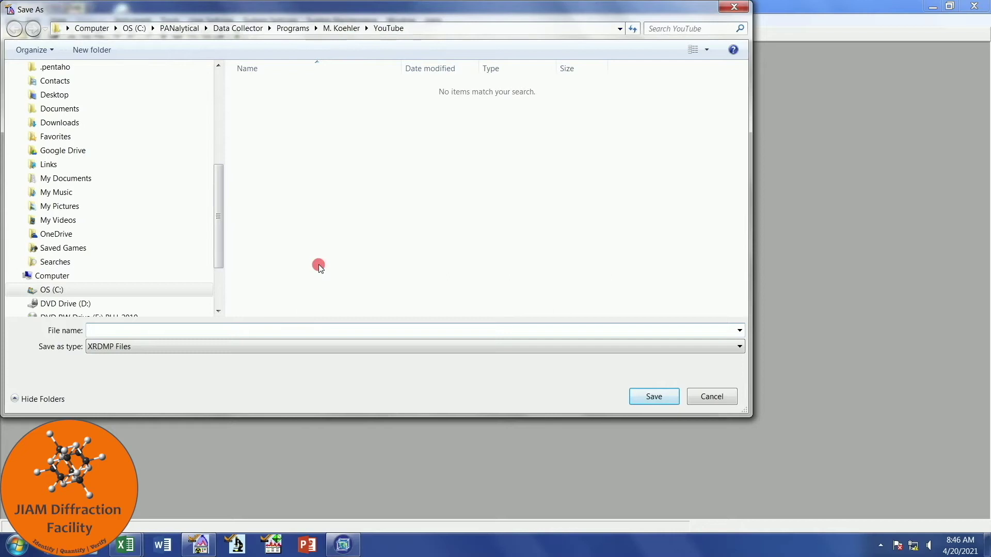
type("XYZ Stage - 2theta -")
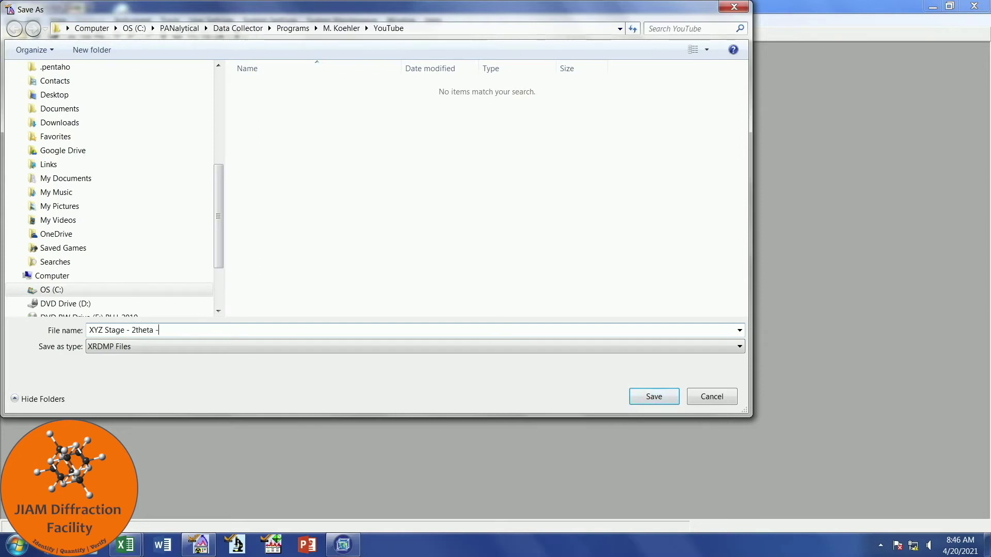
type(" DB")
key("Return")
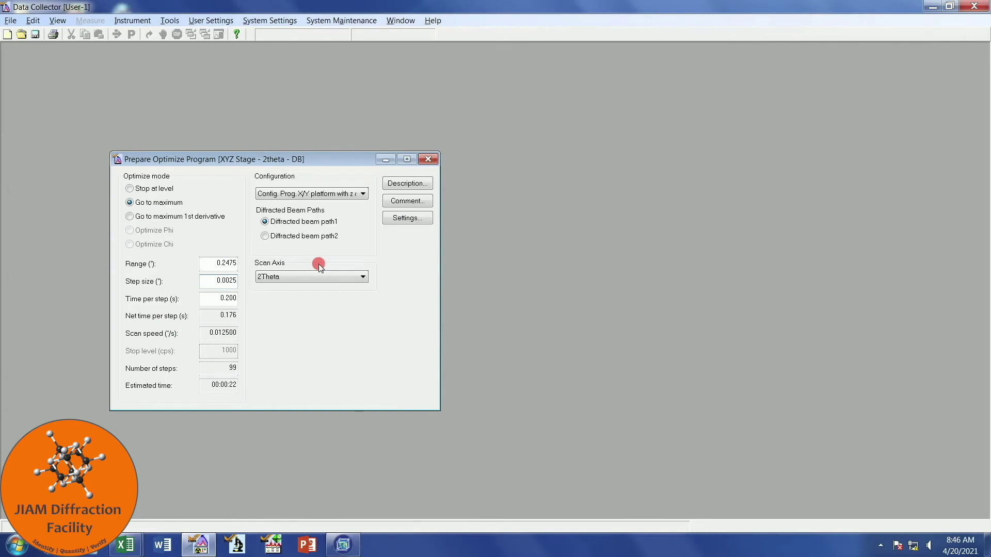
- Switch the scan axis to Omega and enter range 5 with a 0.05 step size
left_click(318, 276)
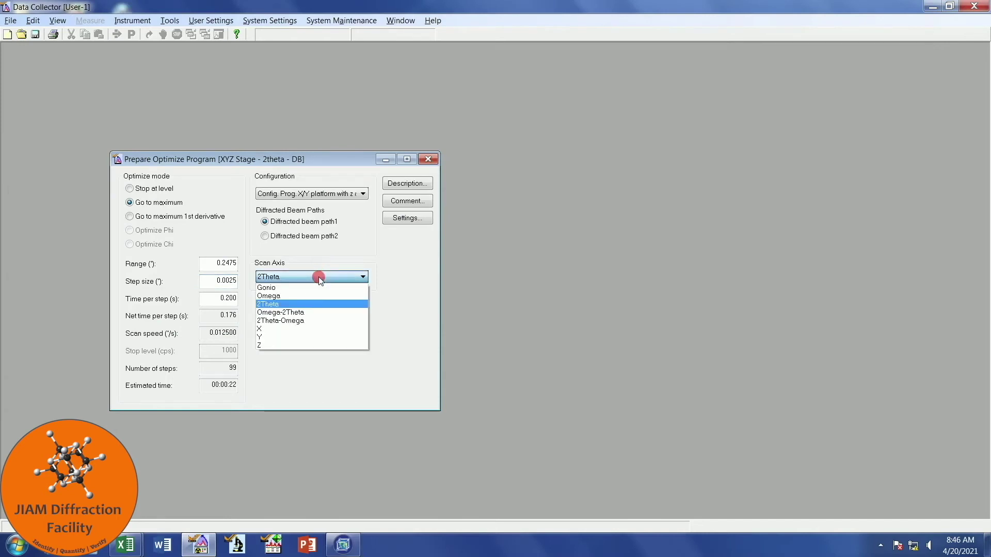
left_click(318, 296)
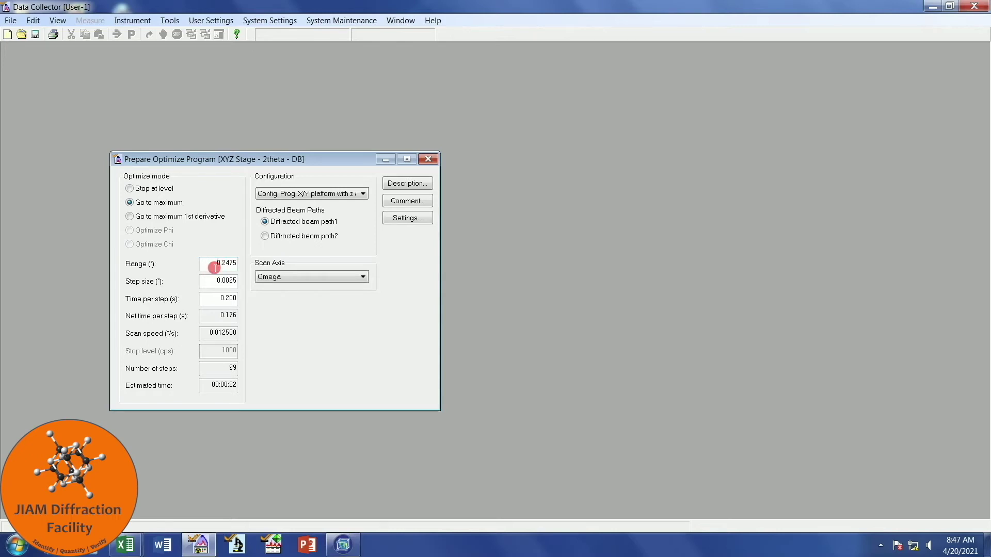
left_click_drag(215, 268, 248, 264)
type("5")
left_click_drag(227, 282, 250, 281)
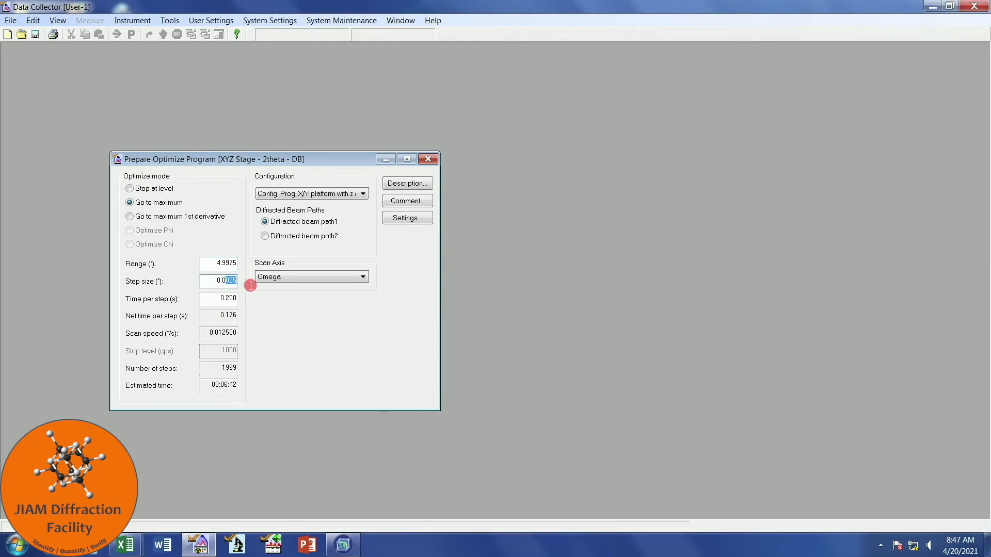
type("5")
left_click(231, 303)
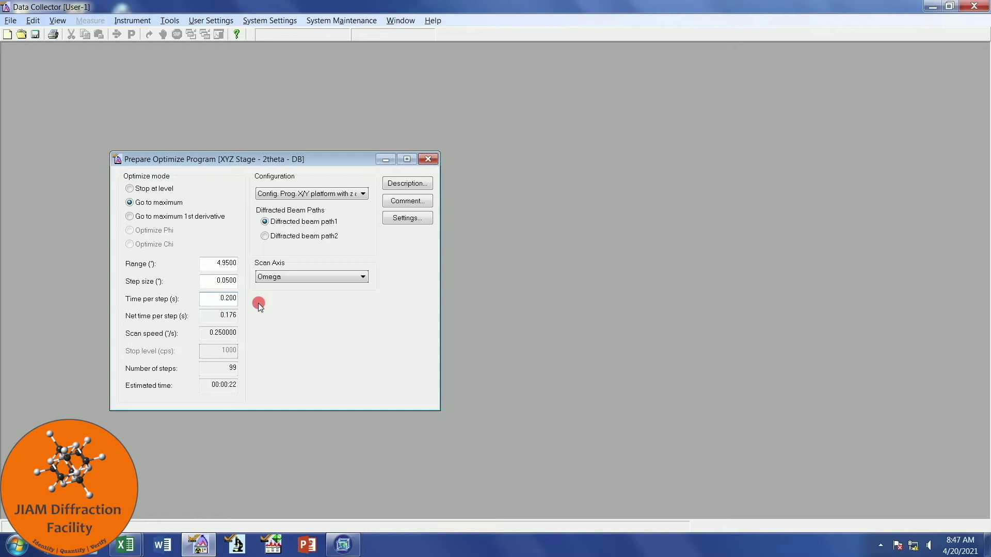
- Rework the Range and Step size values until they read 4.9500 and 0.0500
double_click(216, 264)
type("0.95")
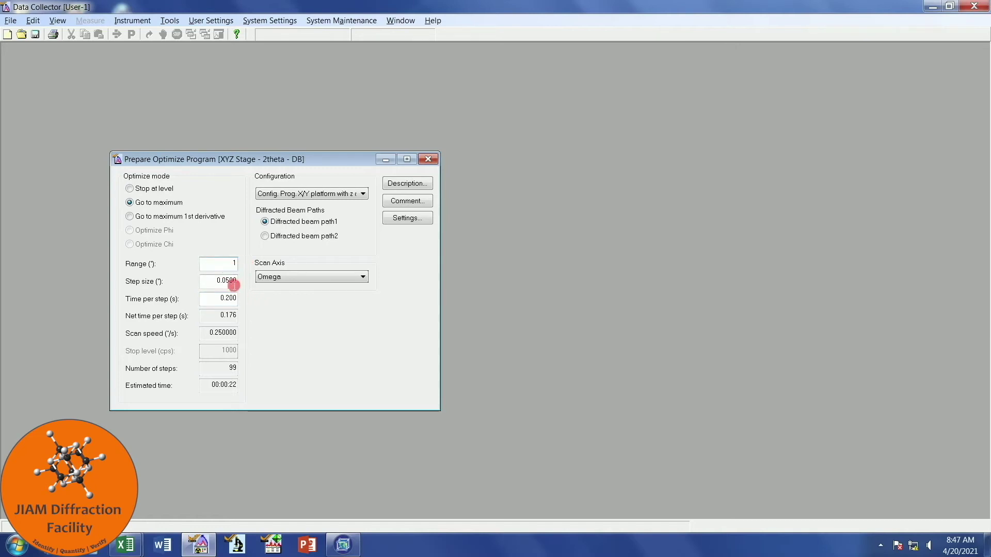
left_click_drag(226, 282, 252, 285)
type("100")
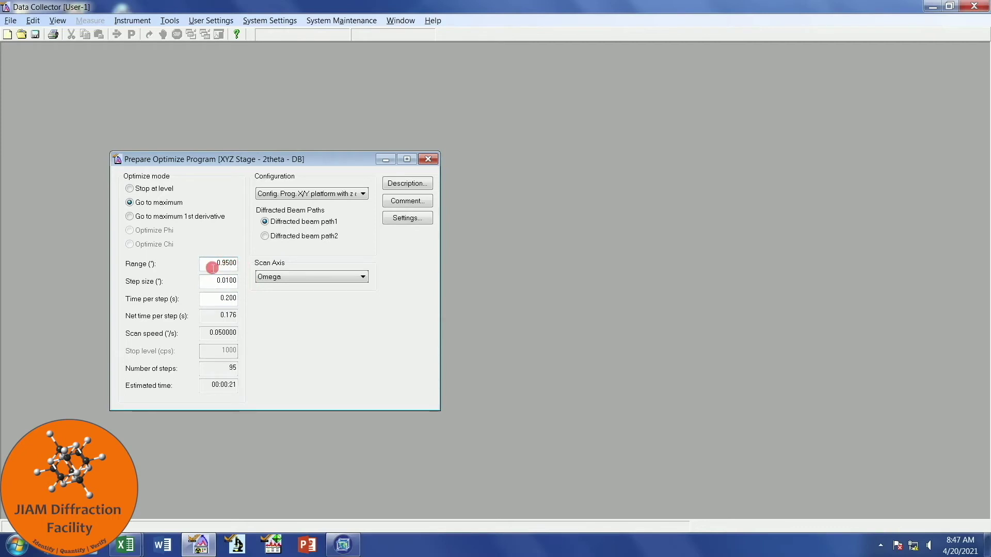
left_click_drag(209, 264, 243, 264)
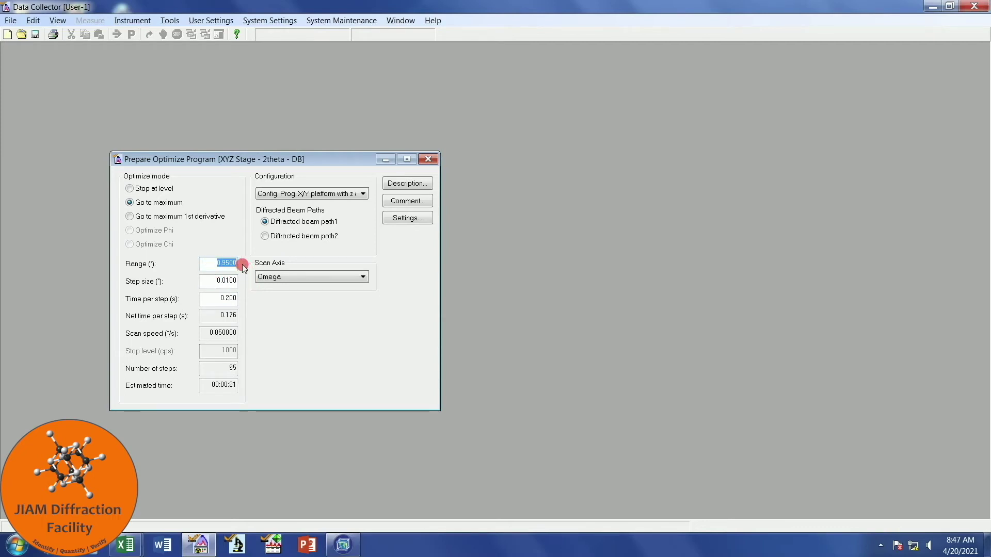
type("5")
left_click_drag(225, 281, 246, 284)
type("5")
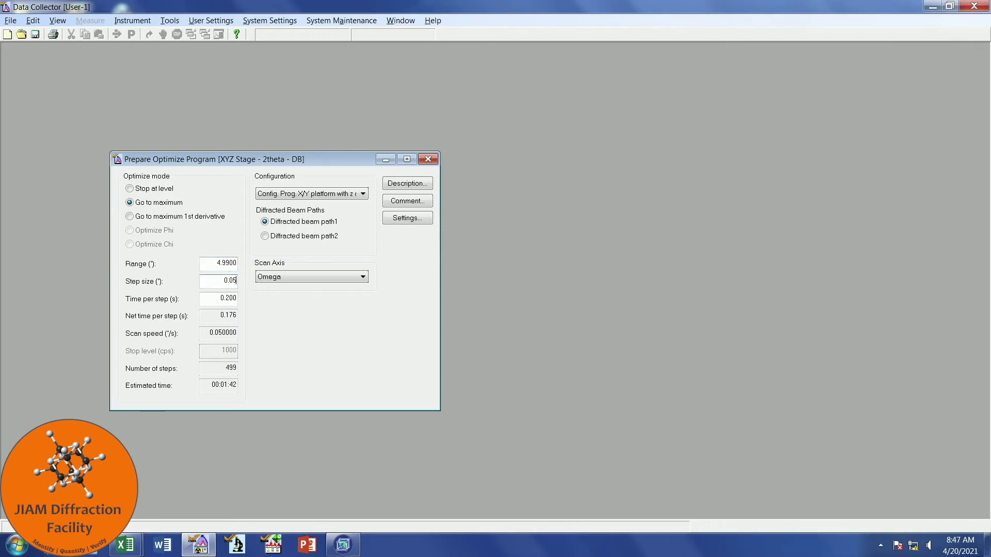
left_click(222, 298)
- Save the program as 'XYZ Stage - omega - DB', editing the 2theta file name
left_click(11, 21)
left_click(51, 119)
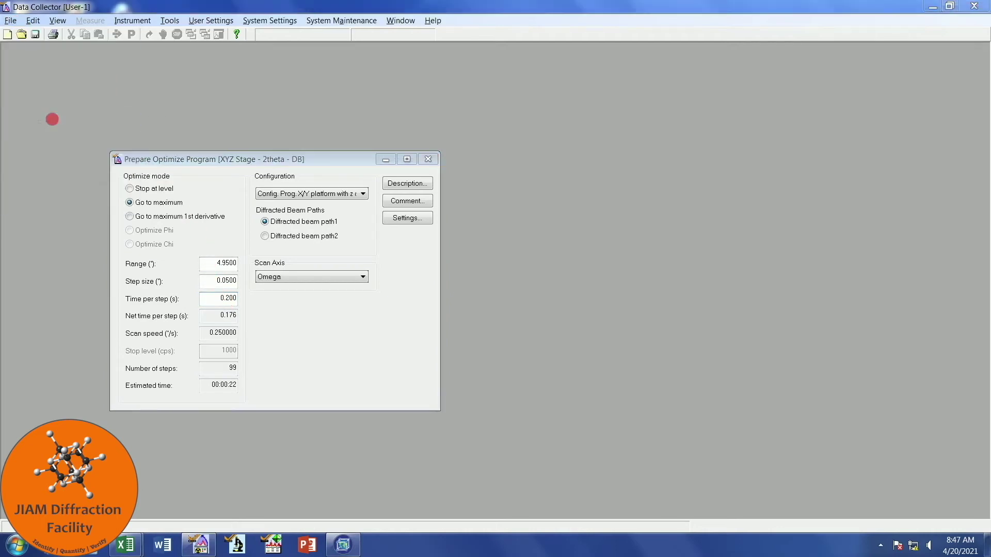
left_click(298, 89)
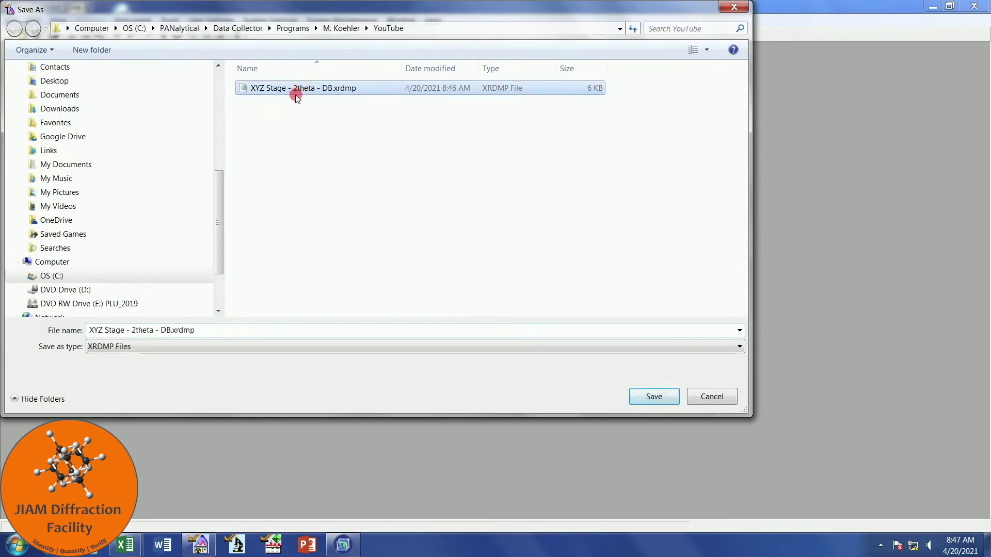
left_click(136, 334)
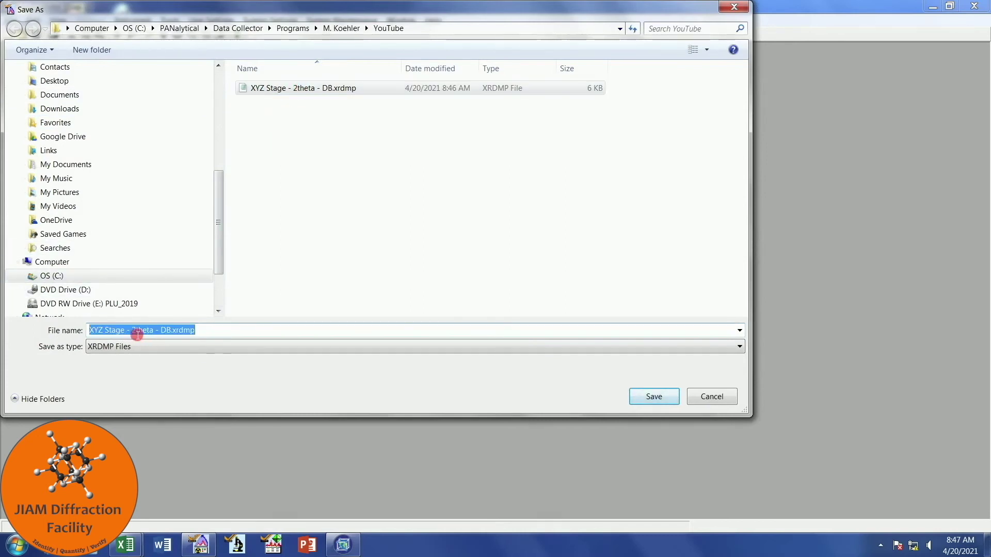
double_click(135, 334)
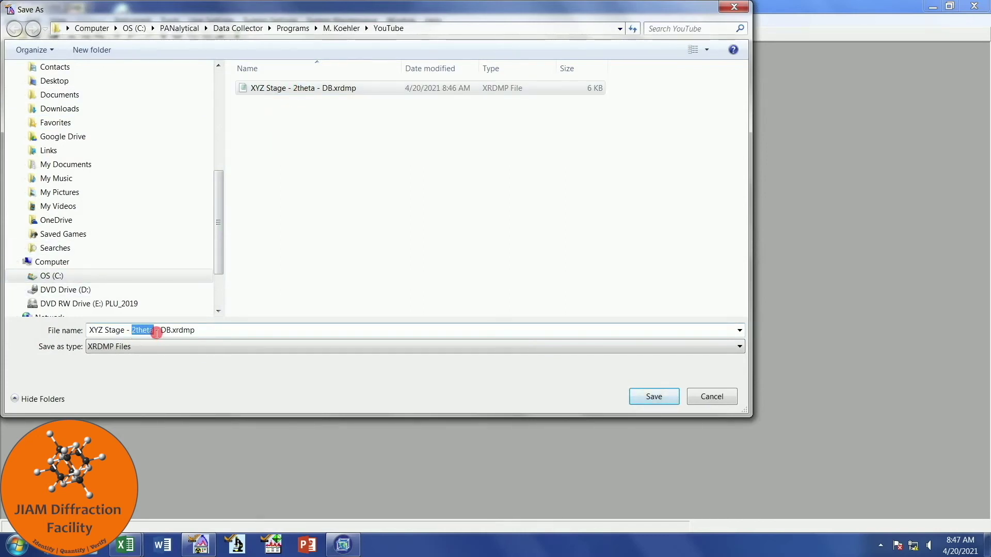
type("omega")
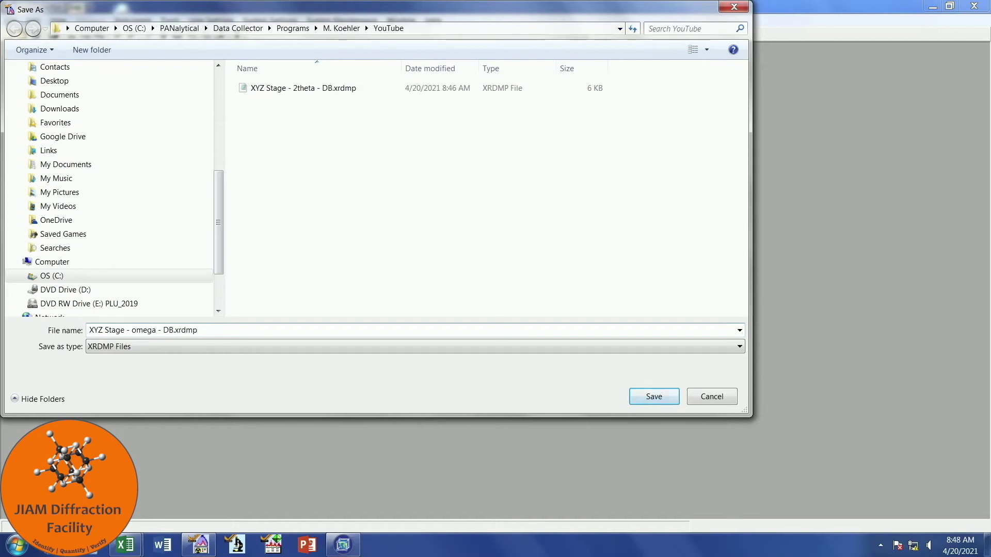
key("Return")
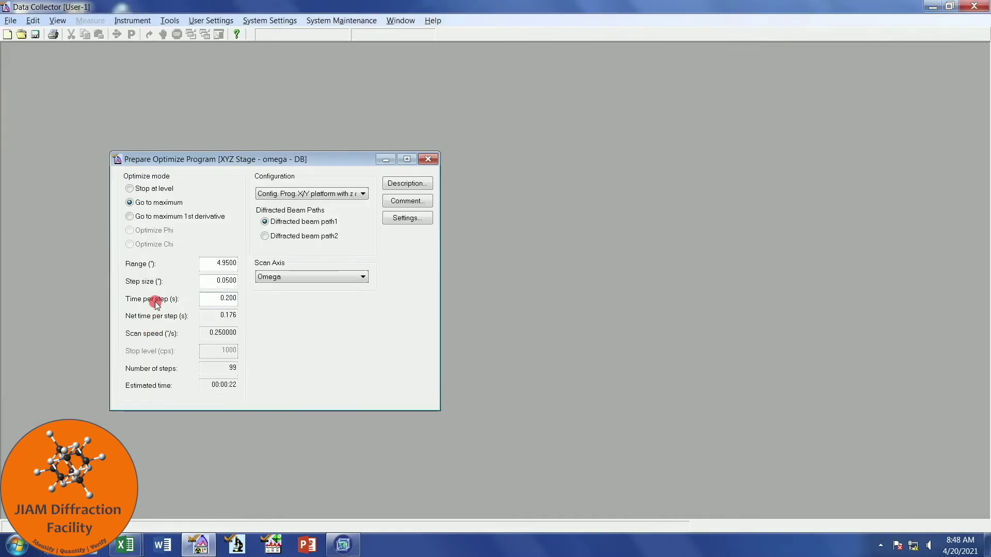
- Select the 'Go to maximum 1st derivative' optimize mode
left_click(129, 217)
- Set the scan axis to Z with Range 10 mm and Step size 0.1 mm
left_click(301, 275)
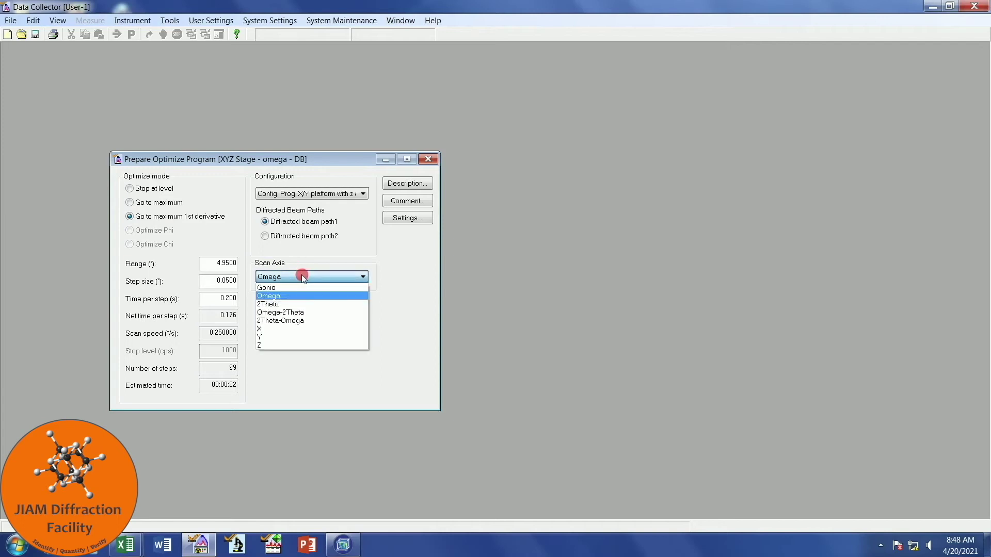
left_click(301, 344)
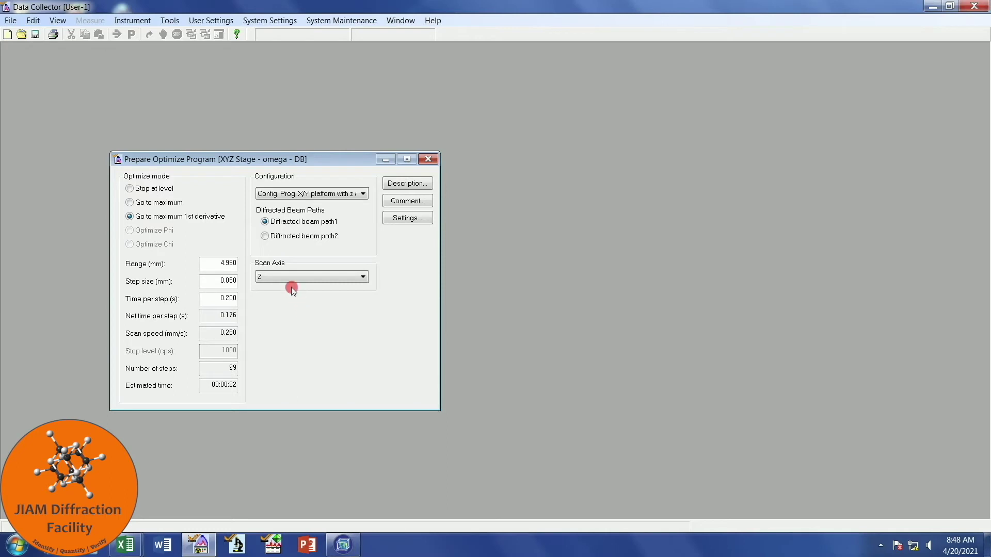
left_click_drag(221, 265, 242, 266)
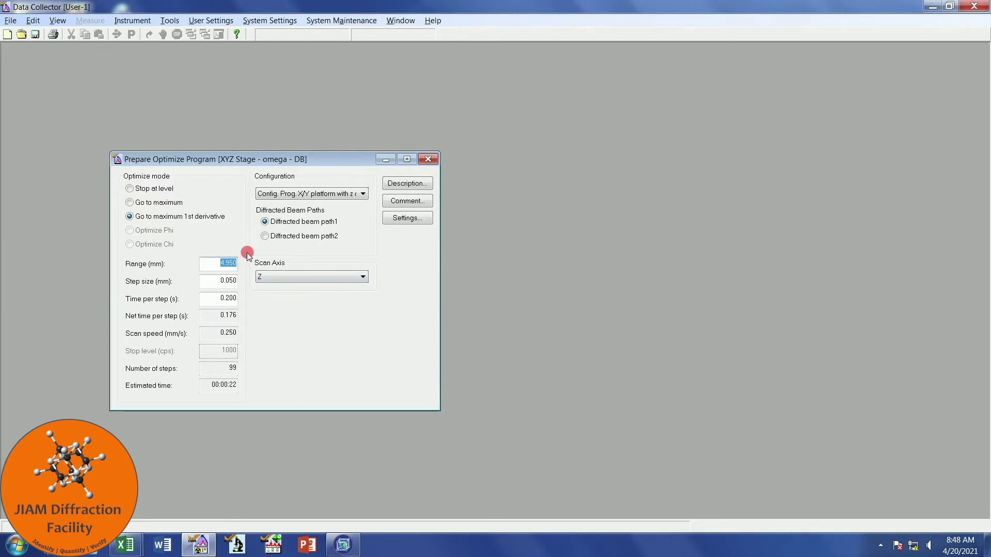
type("10")
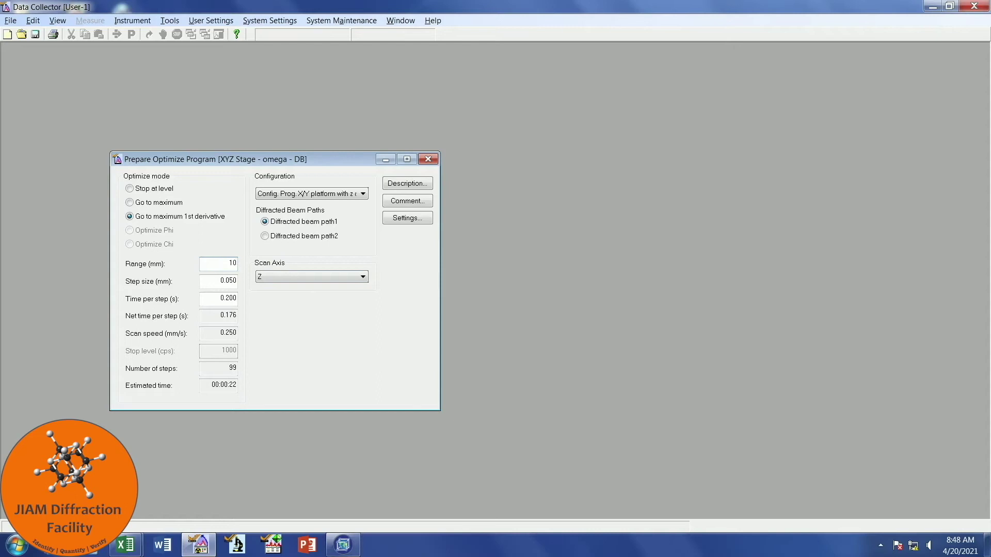
left_click_drag(227, 281, 246, 280)
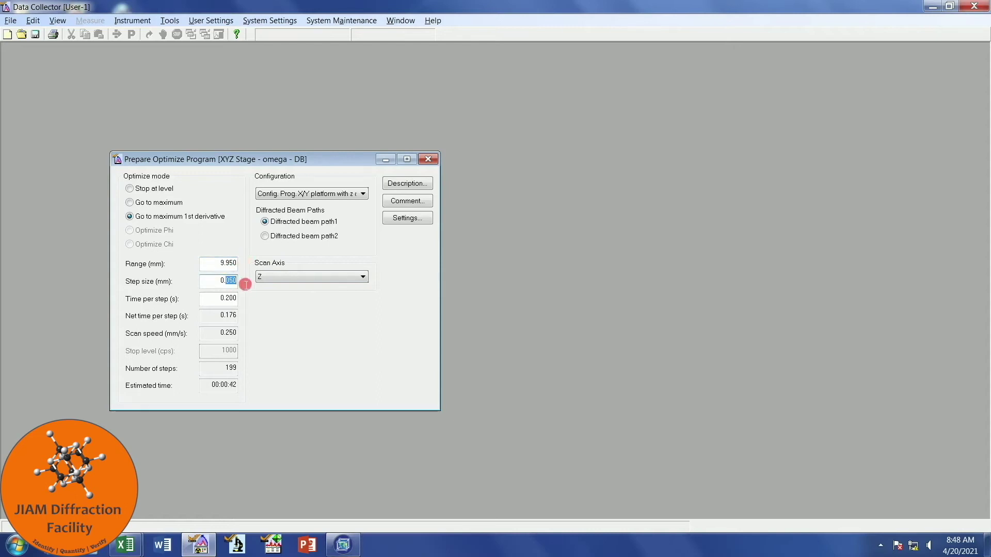
type("1")
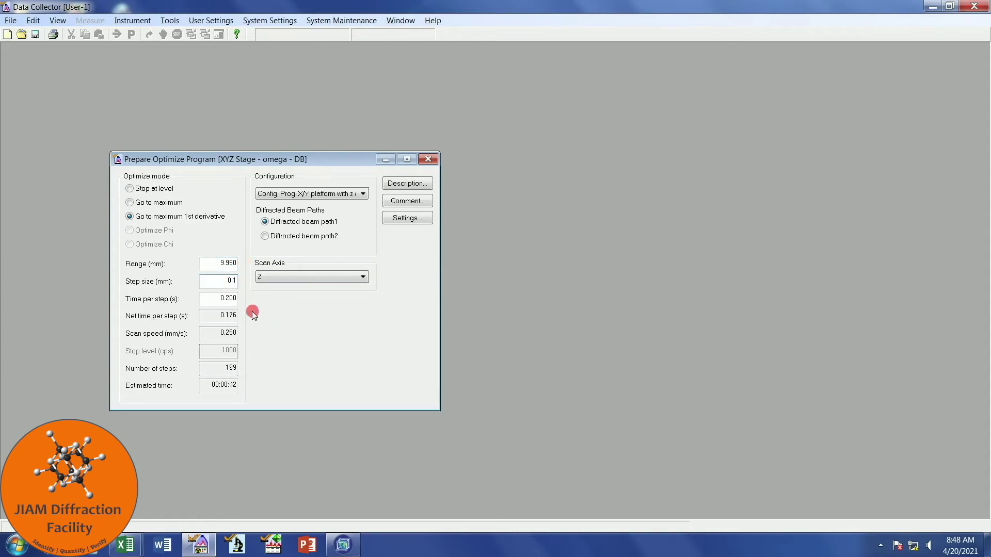
left_click(217, 303)
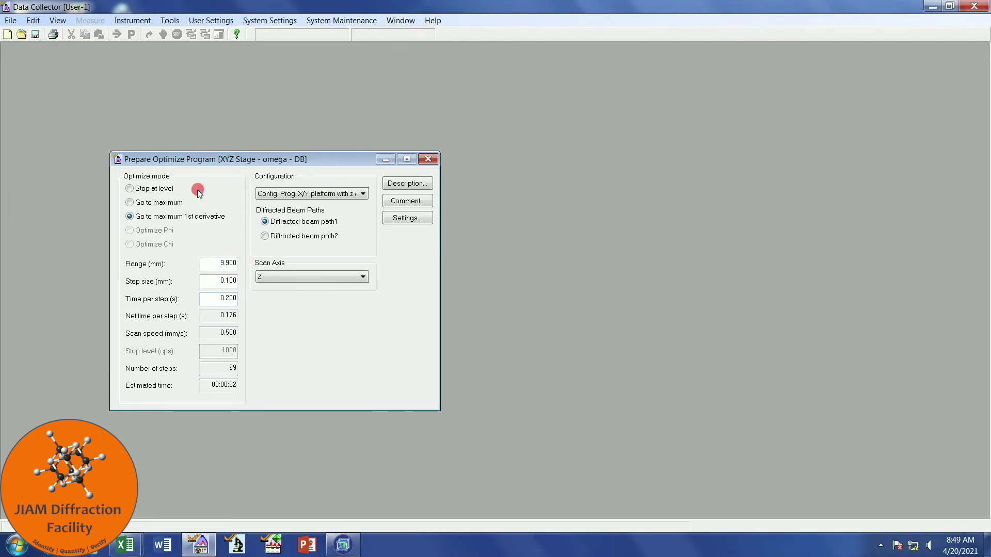
- Save the program as 'XYZ Stage - Z - Rough - DB', editing the omega file name
left_click(11, 22)
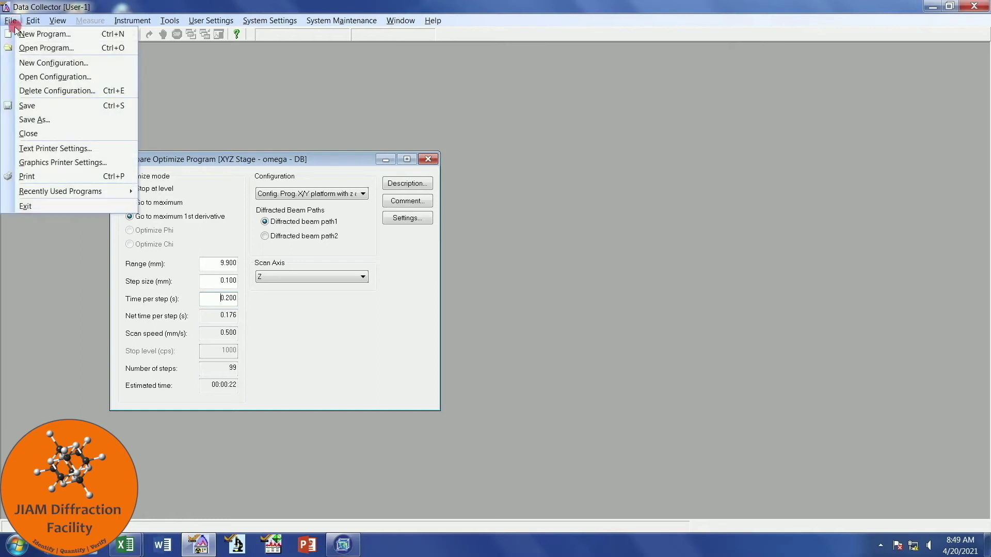
left_click(58, 118)
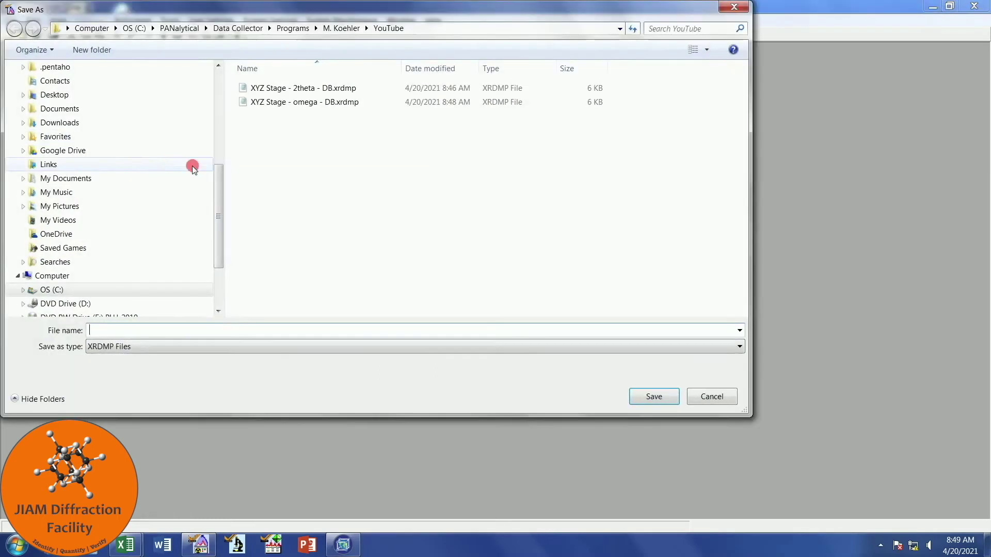
left_click(293, 104)
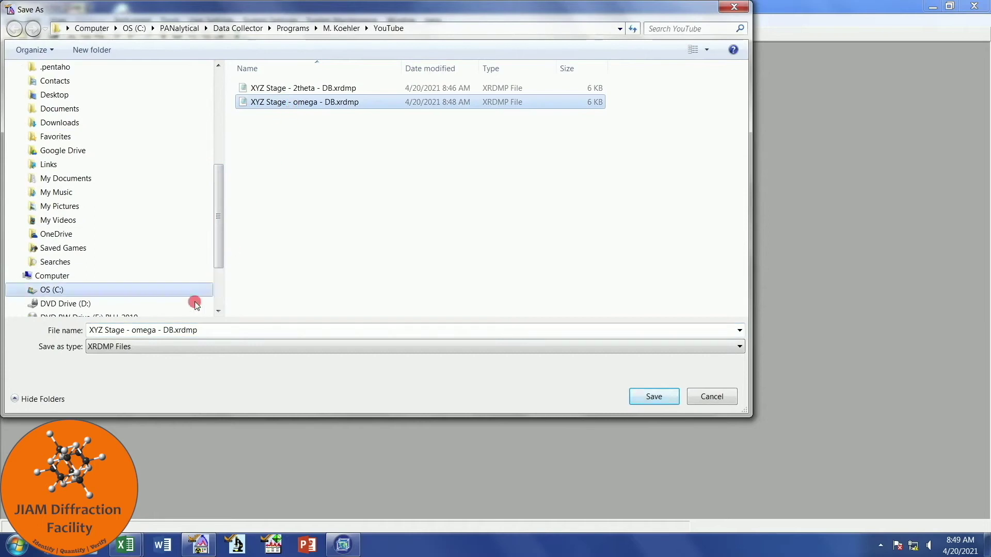
left_click(132, 333)
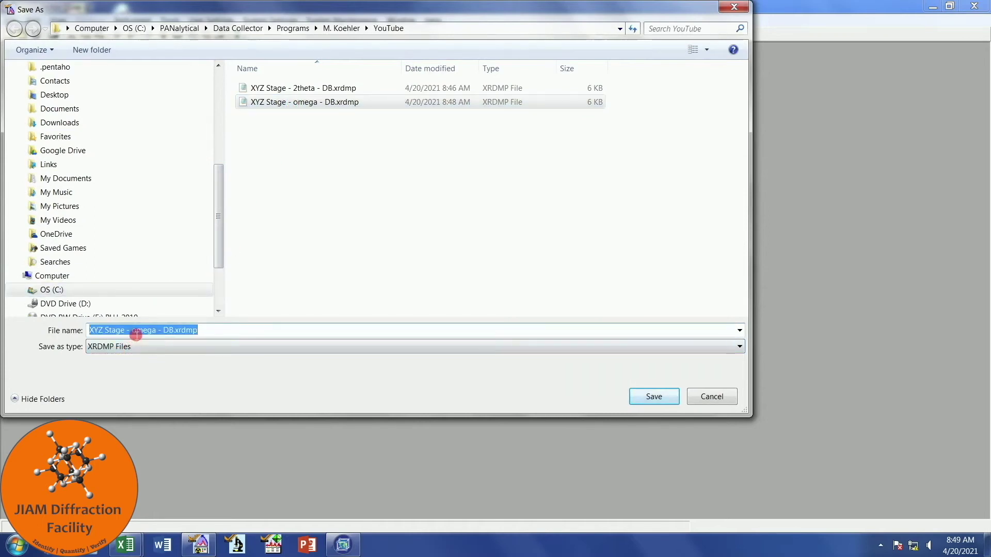
left_click_drag(131, 333, 158, 335)
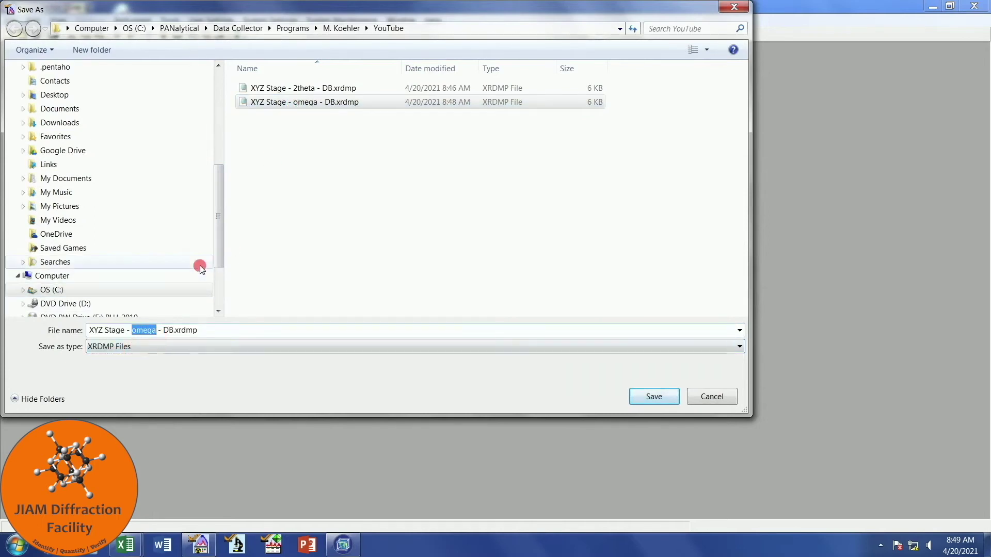
type("Z - Rough")
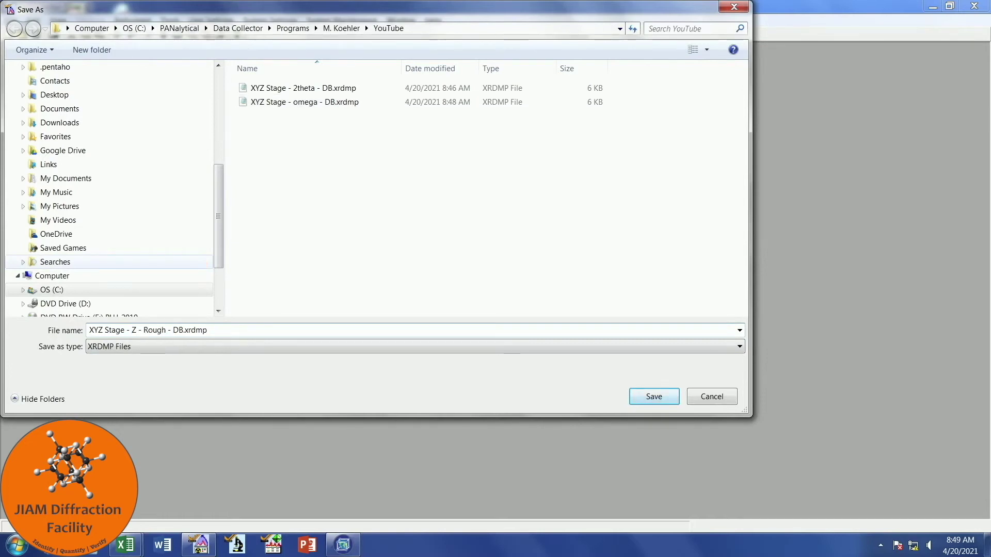
key("Return")
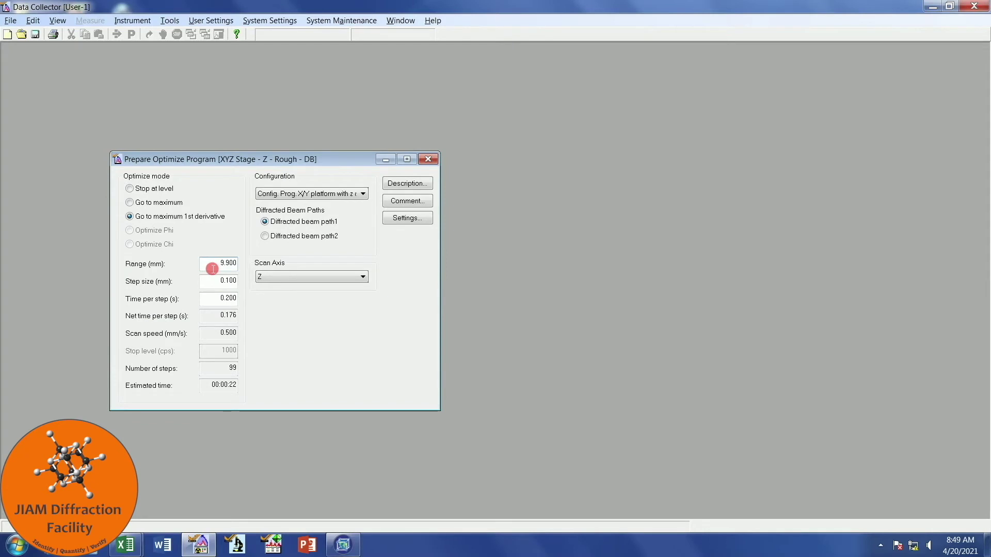
- Set the Z scan range to 0.890 mm with a 0.010 mm step size
left_click_drag(212, 269, 244, 268)
type("1")
left_click_drag(230, 282, 250, 278)
type("0.01")
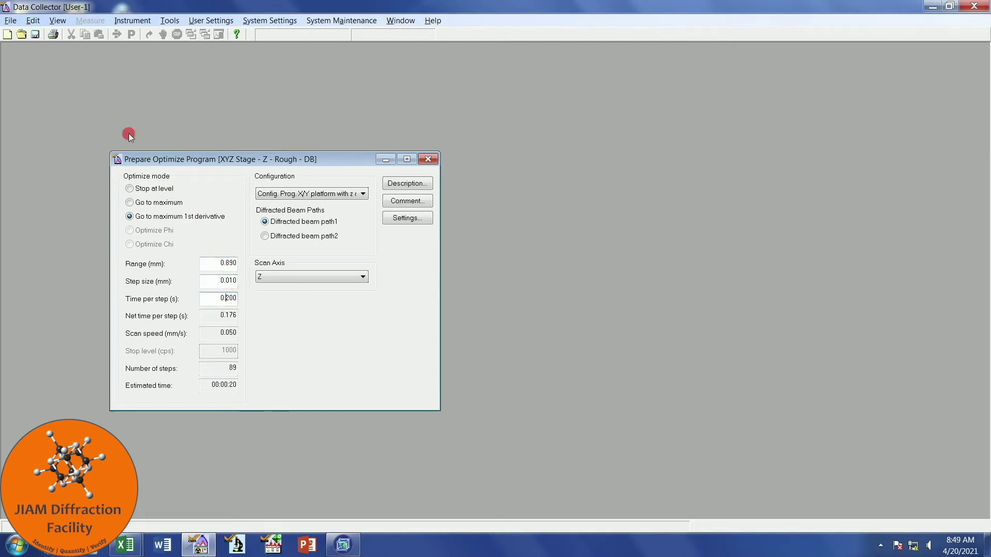
- Save the program as 'XYZ Stage - Z - Fine - DB'
left_click(10, 20)
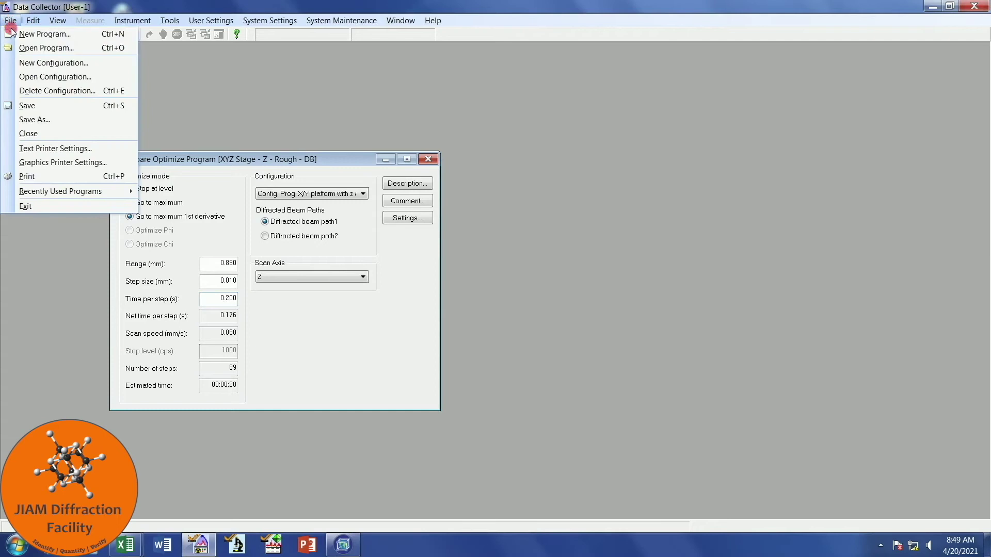
left_click(56, 119)
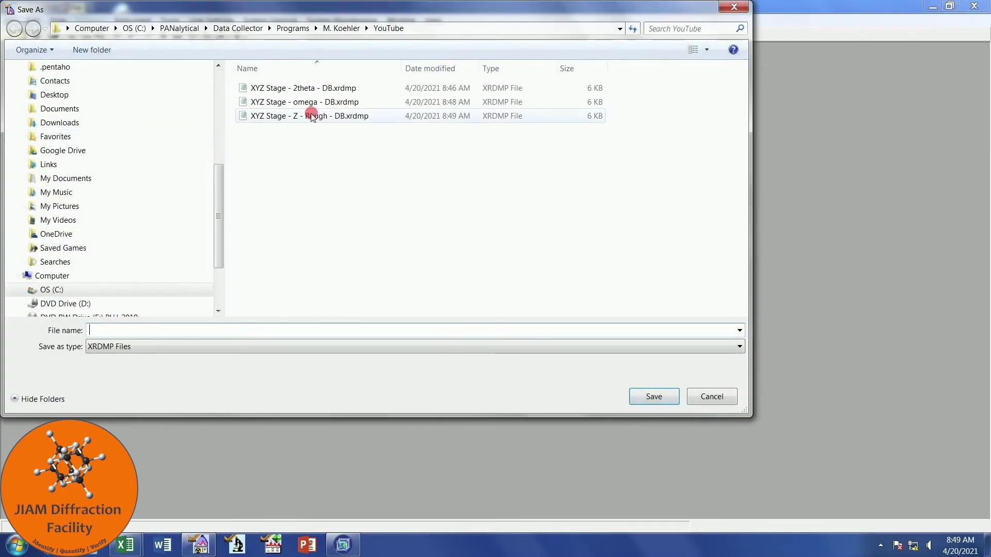
left_click(312, 117)
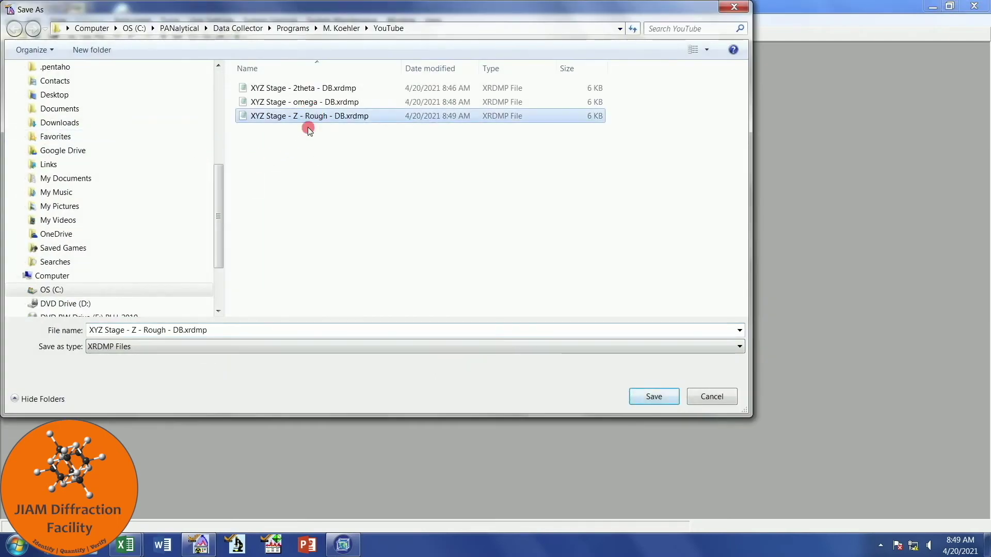
left_click(147, 332)
left_click_drag(144, 330, 166, 331)
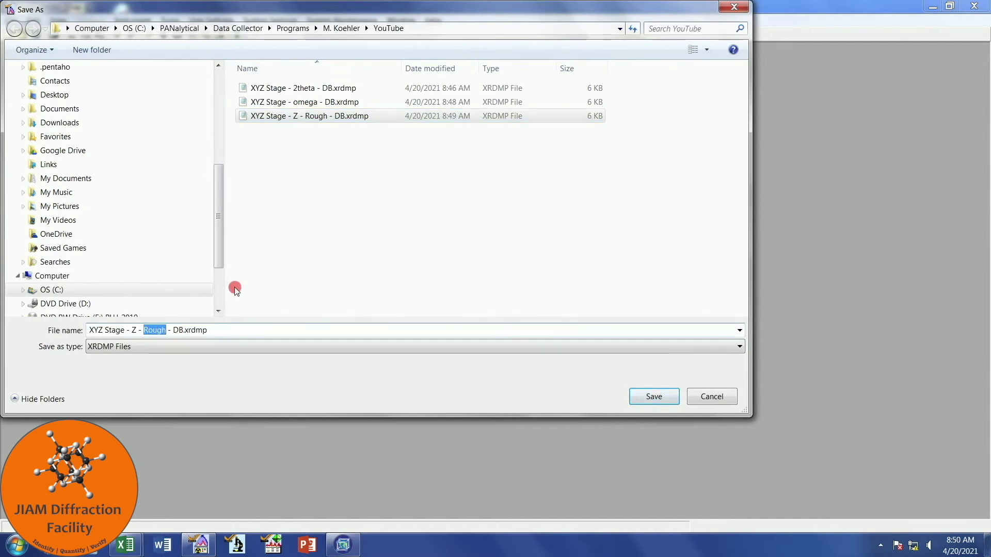
type("Fine")
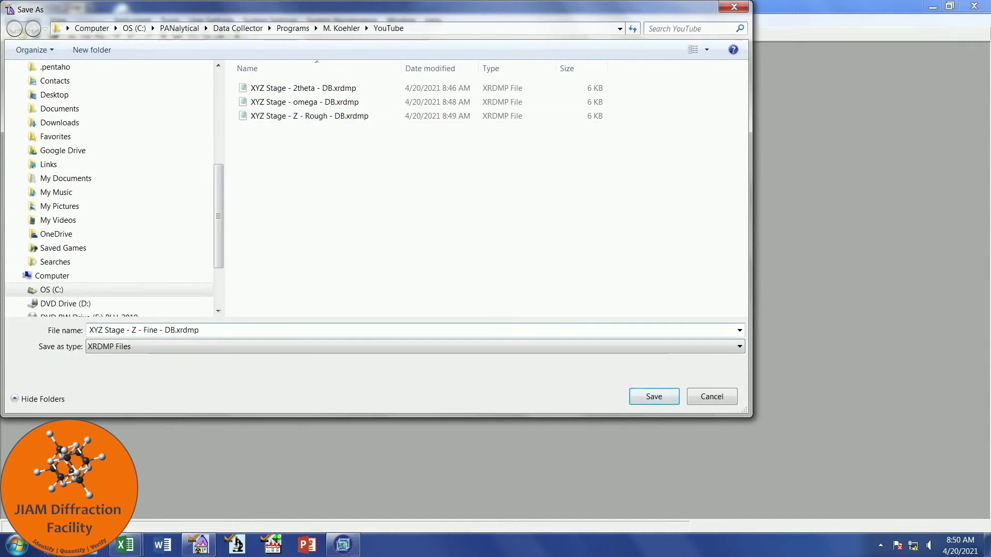
key("Return")
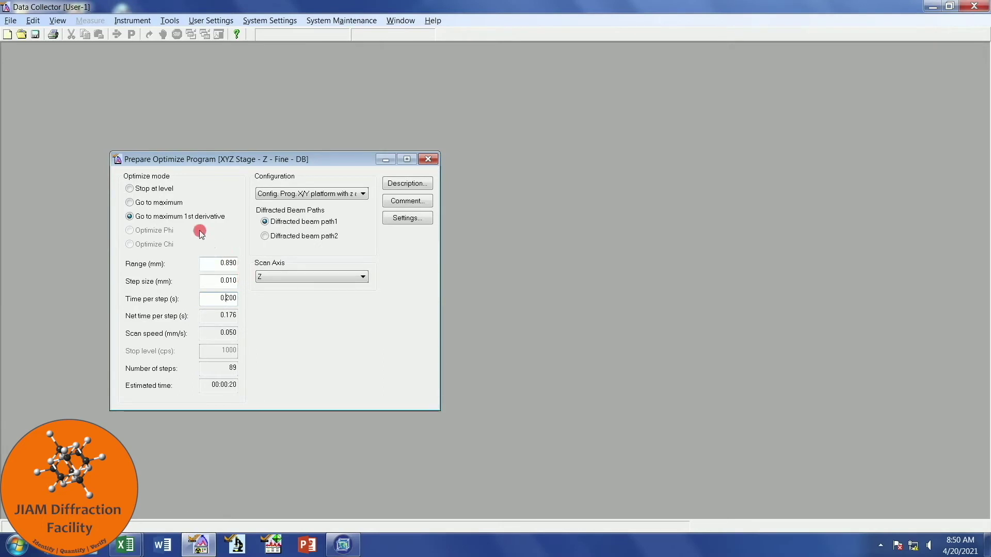
- Create a new General batch program (Program6) and position its Prepare Batch window
left_click(7, 35)
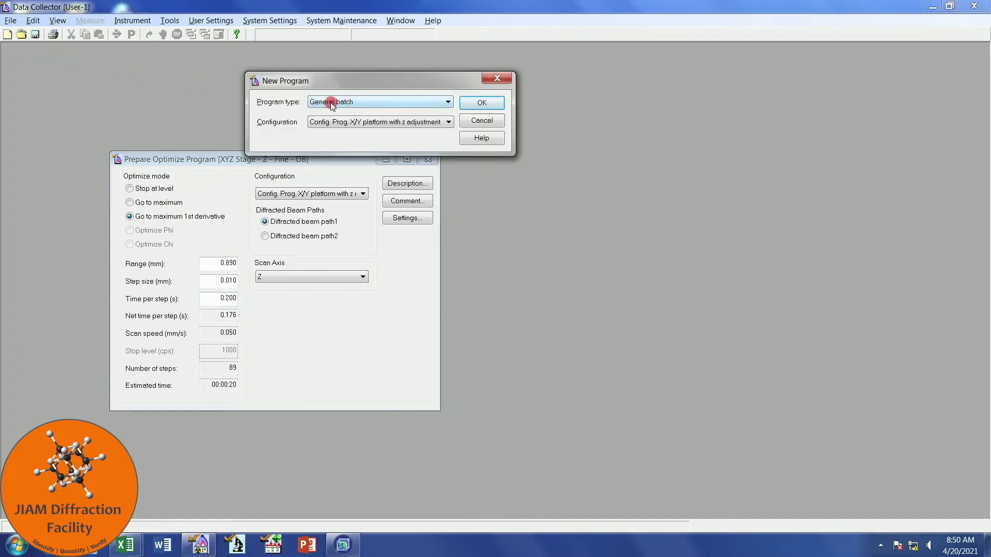
left_click(365, 103)
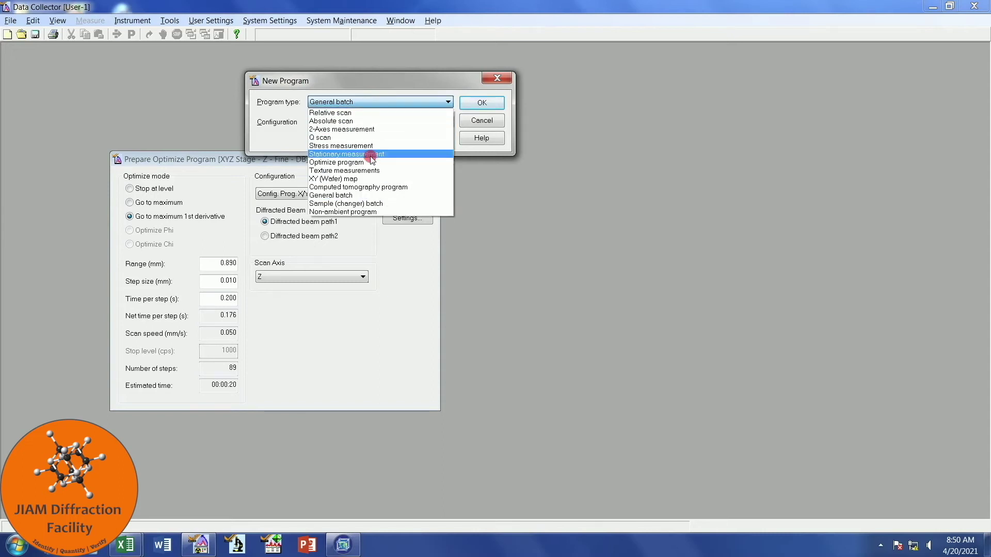
left_click(373, 196)
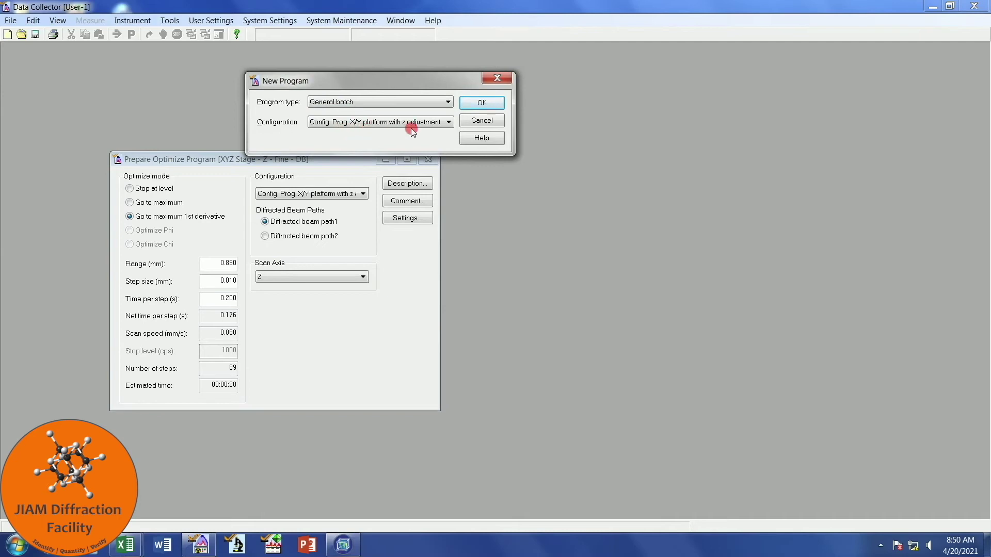
left_click(482, 102)
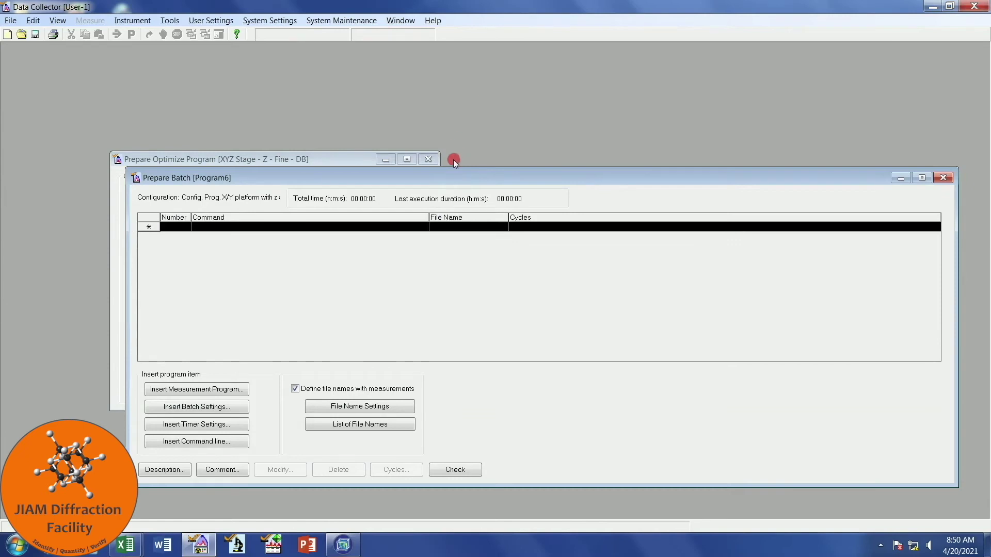
left_click_drag(448, 178, 417, 119)
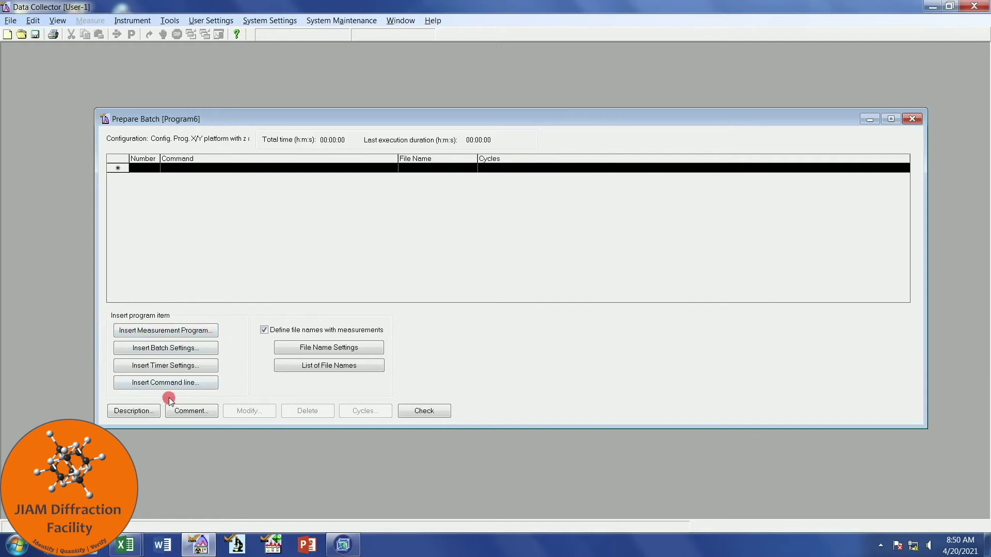
- Insert a batch settings step that switches the generator on at 45 kV and 40 mA
left_click(176, 349)
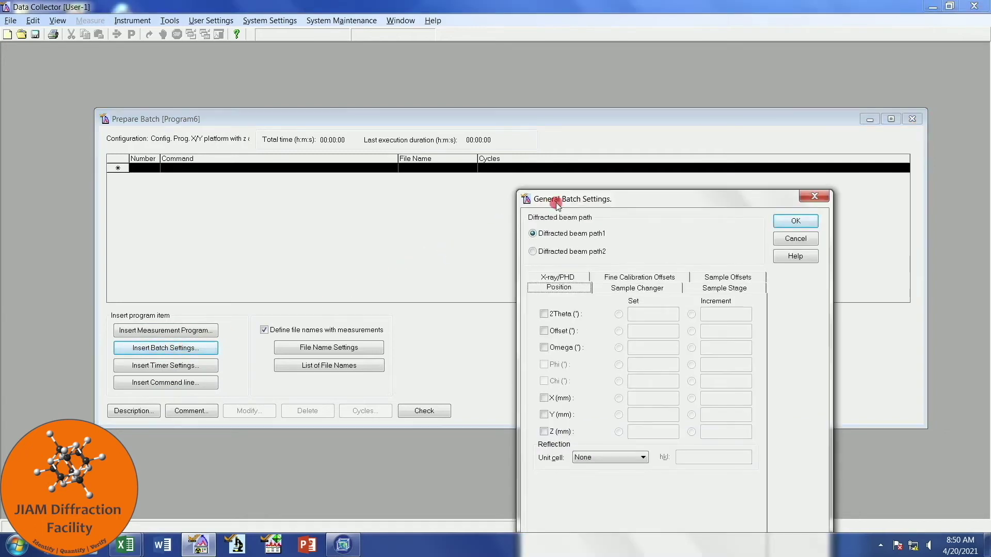
left_click_drag(564, 200, 360, 115)
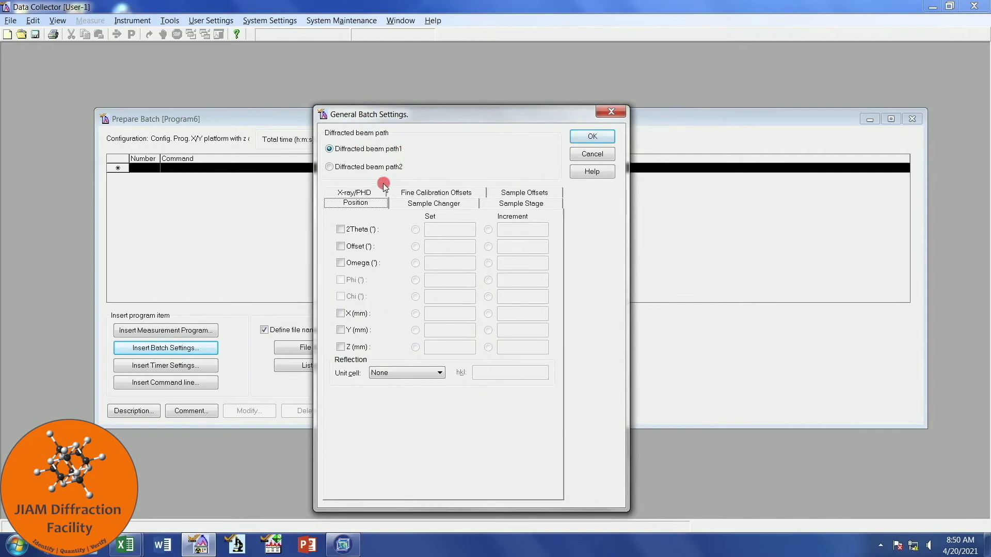
left_click(354, 194)
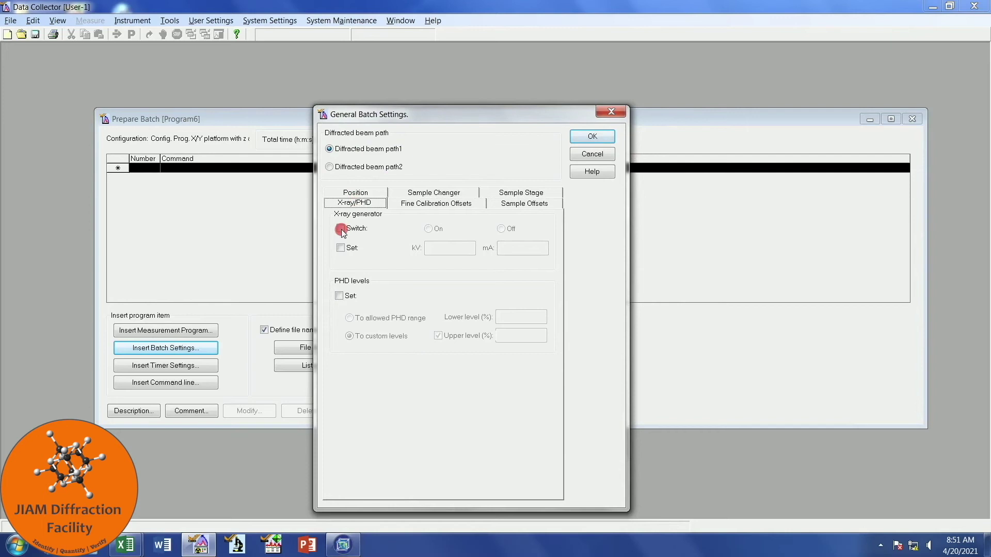
left_click(341, 231)
left_click(428, 230)
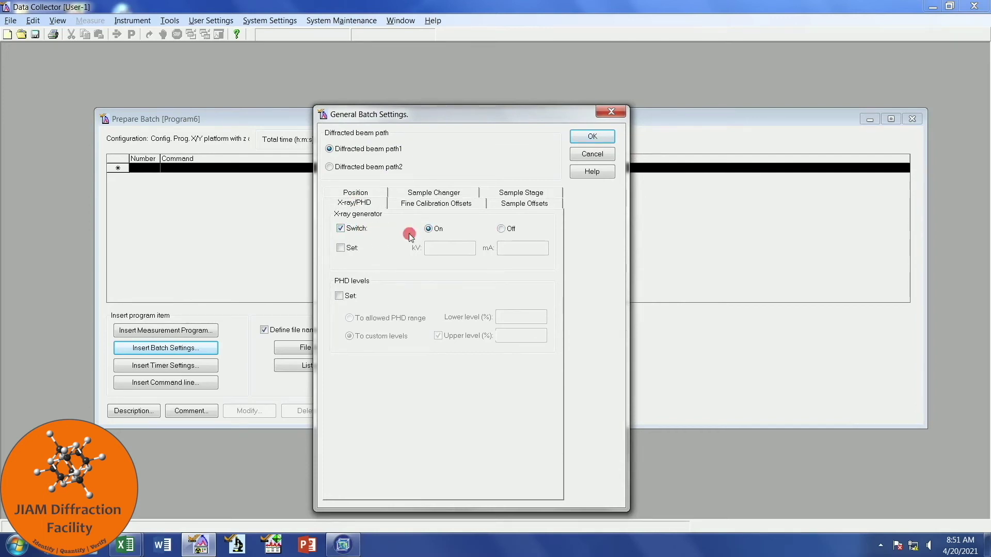
left_click(340, 249)
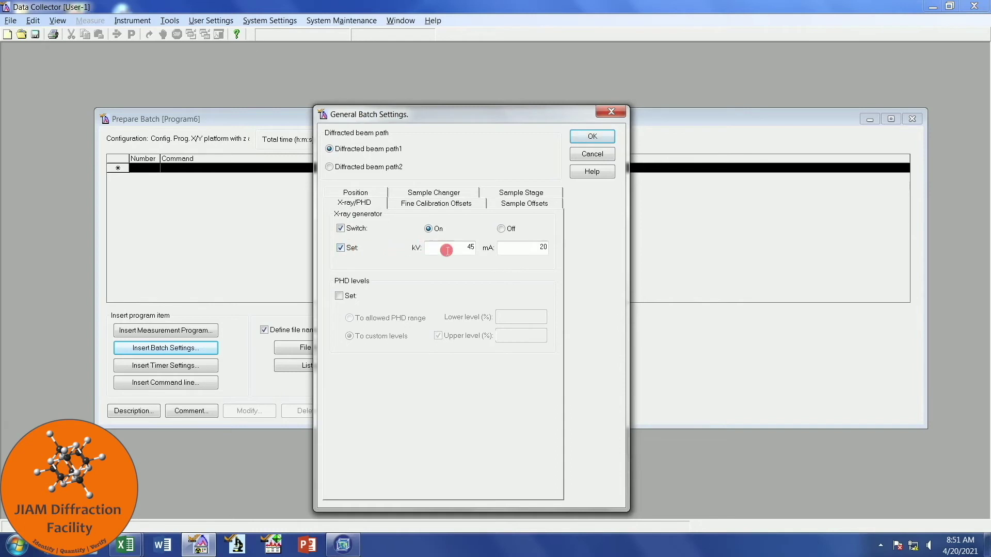
left_click_drag(511, 247, 564, 247)
type("4")
- Have the same step clear the fine calibration and sample offsets, and add it
left_click(454, 204)
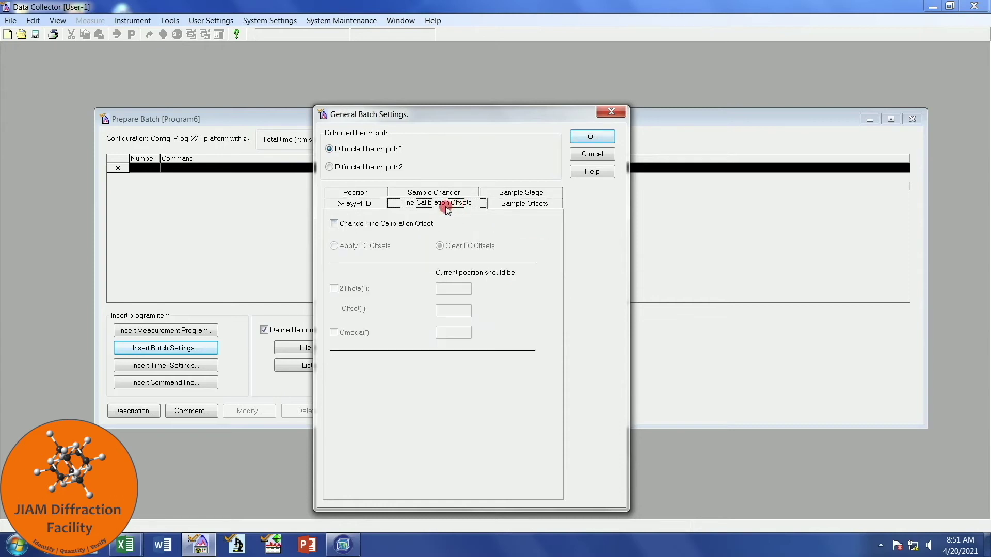
left_click(333, 224)
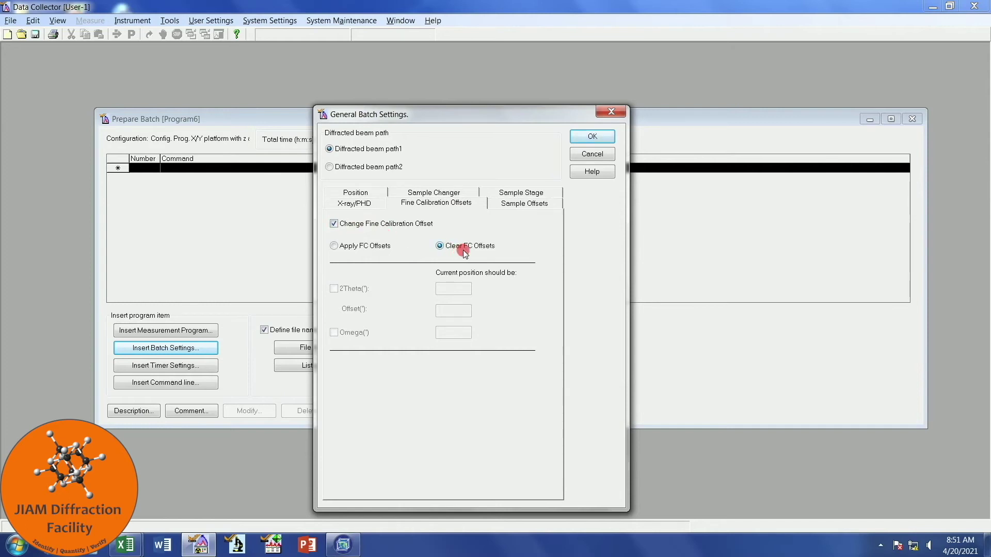
left_click(530, 204)
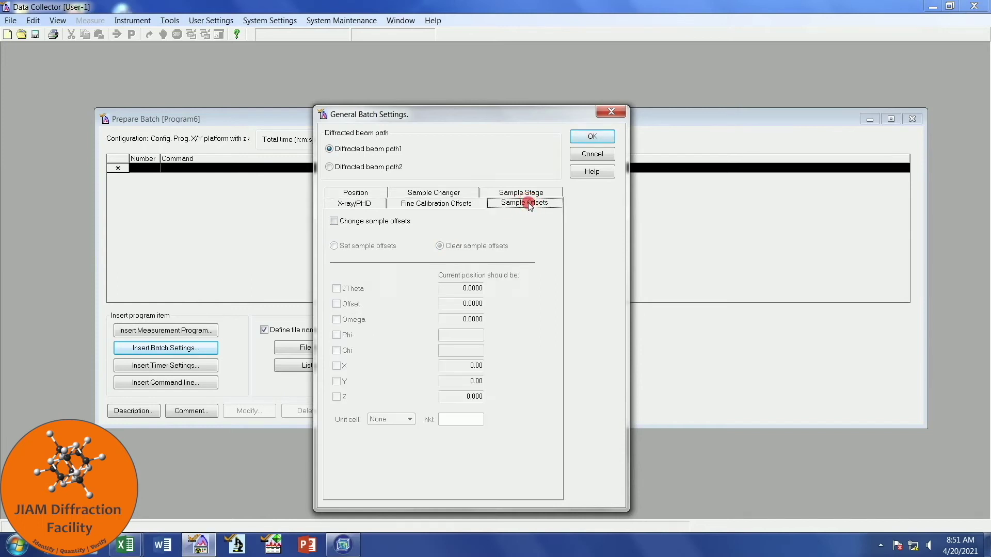
left_click(334, 221)
left_click(440, 246)
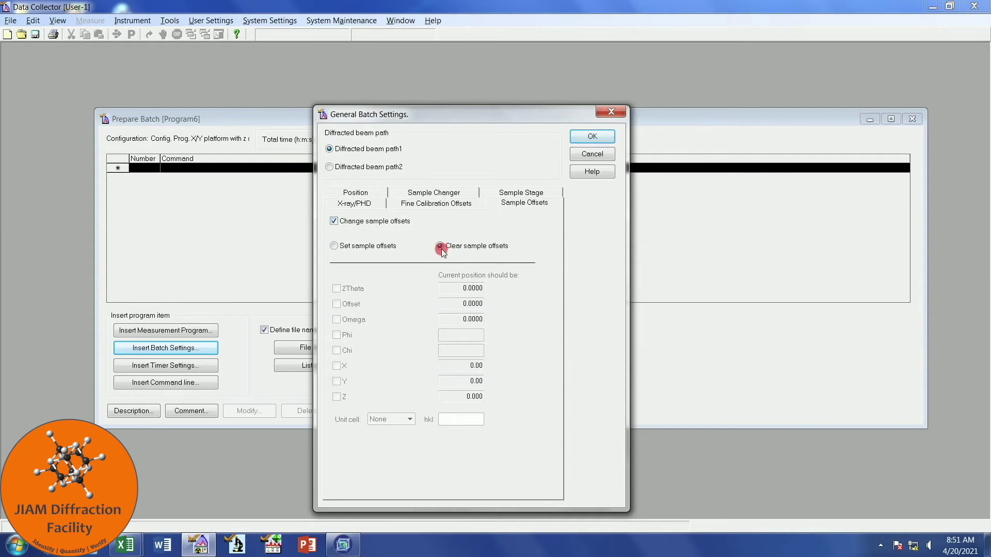
left_click(585, 138)
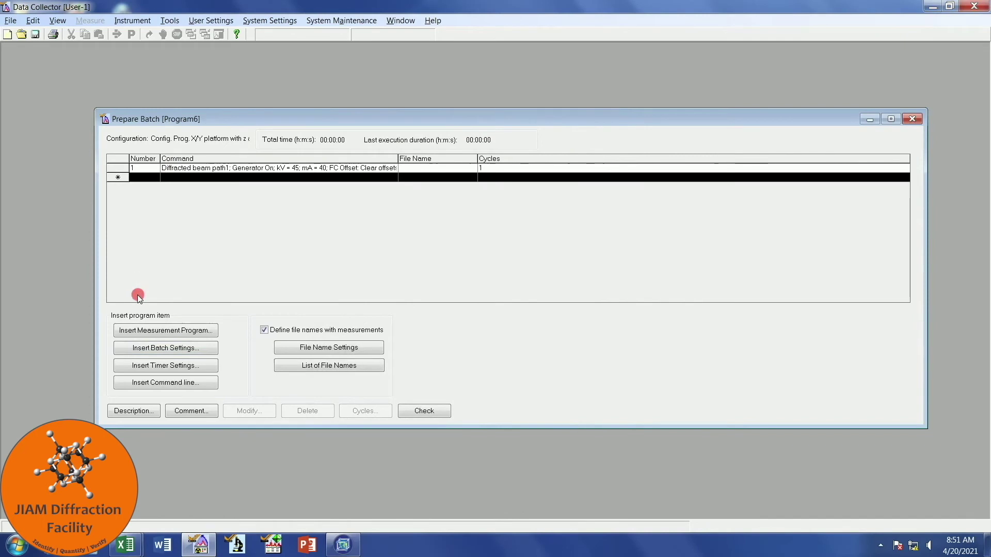
- Add a Position batch step setting 2Theta, Omega and Z (mm) all to 0
left_click(175, 350)
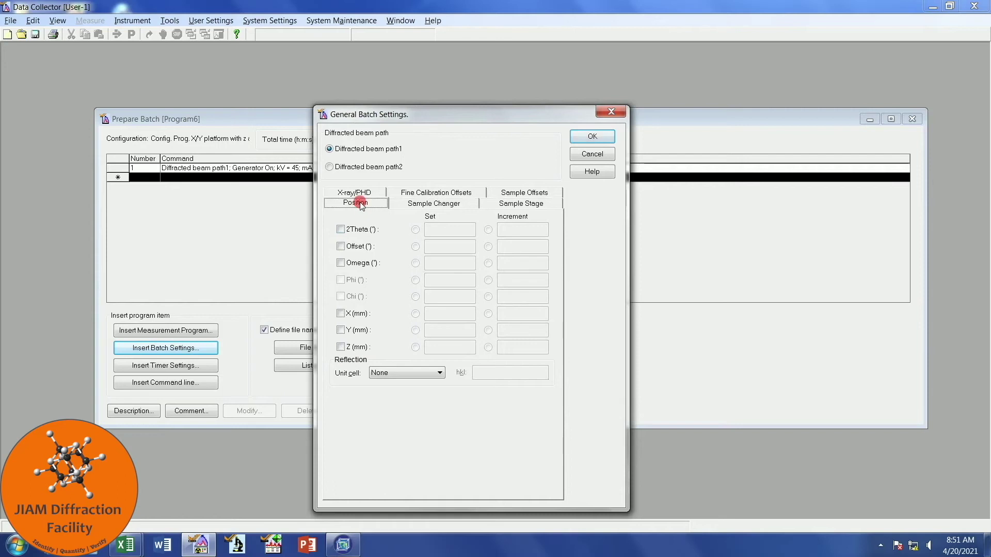
left_click(341, 229)
left_click(340, 264)
left_click(340, 347)
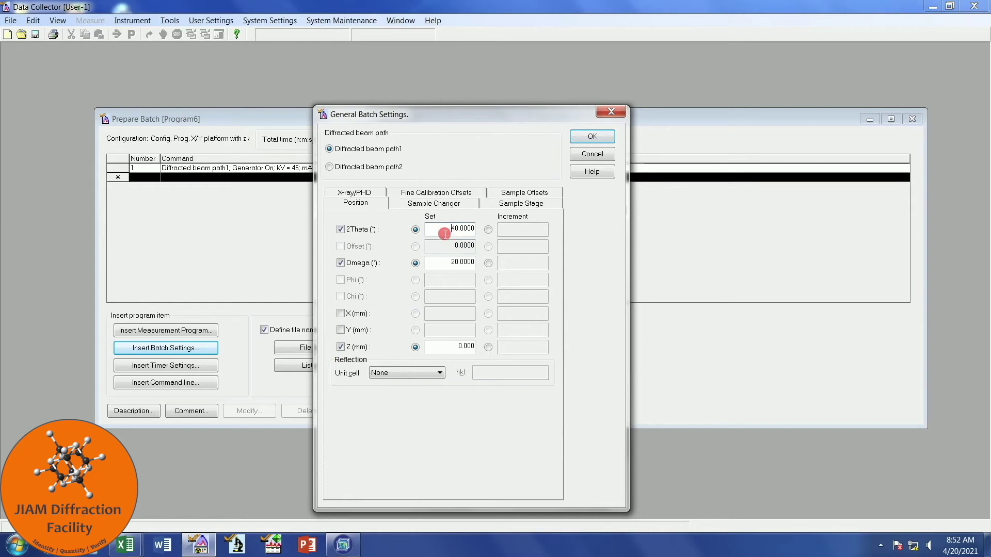
left_click_drag(452, 229, 495, 234)
type("0")
left_click_drag(454, 263, 490, 262)
type("0")
left_click(458, 347)
left_click(593, 137)
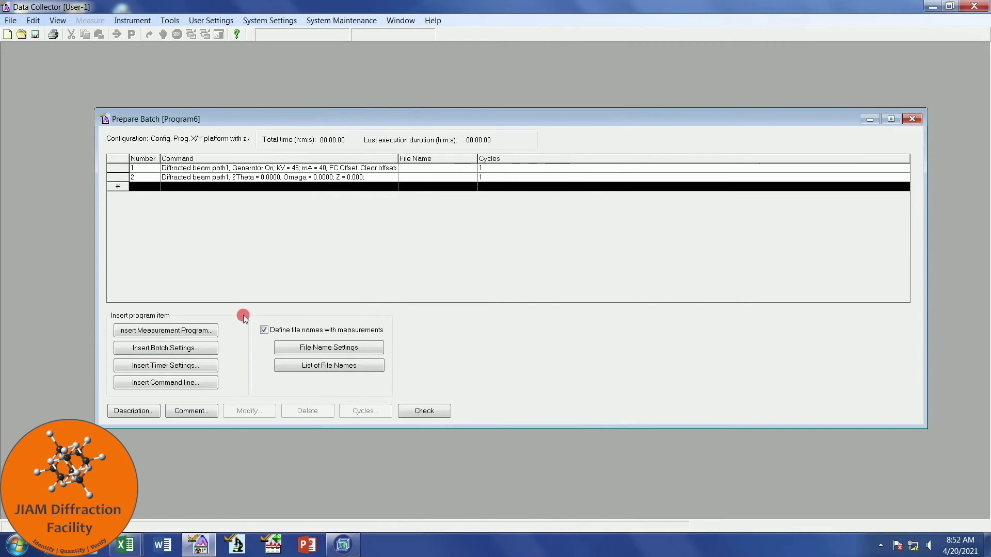
- Insert XYZ Stage - 2theta - DB.xrdmp as a measurement step with 'Save measurement to file' unchecked
left_click(167, 333)
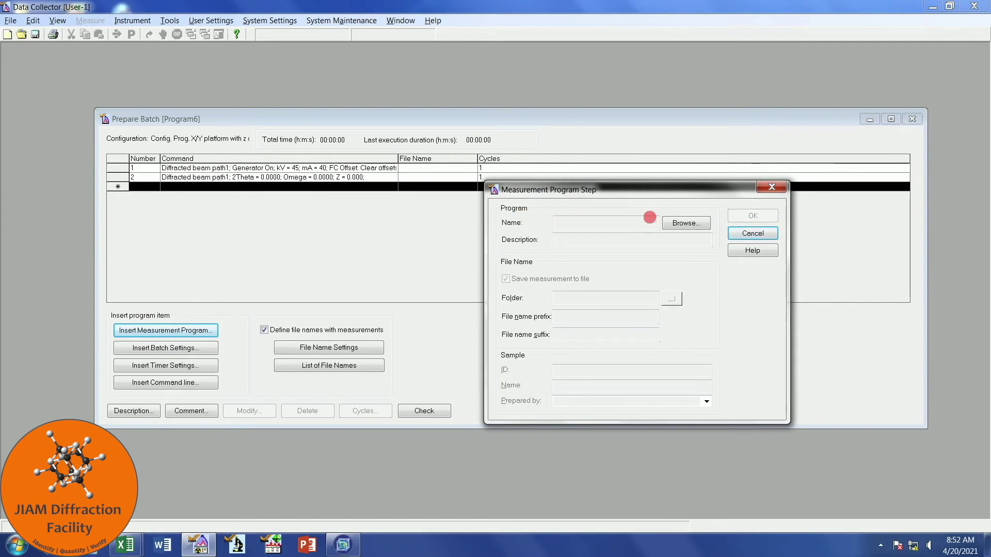
left_click(689, 225)
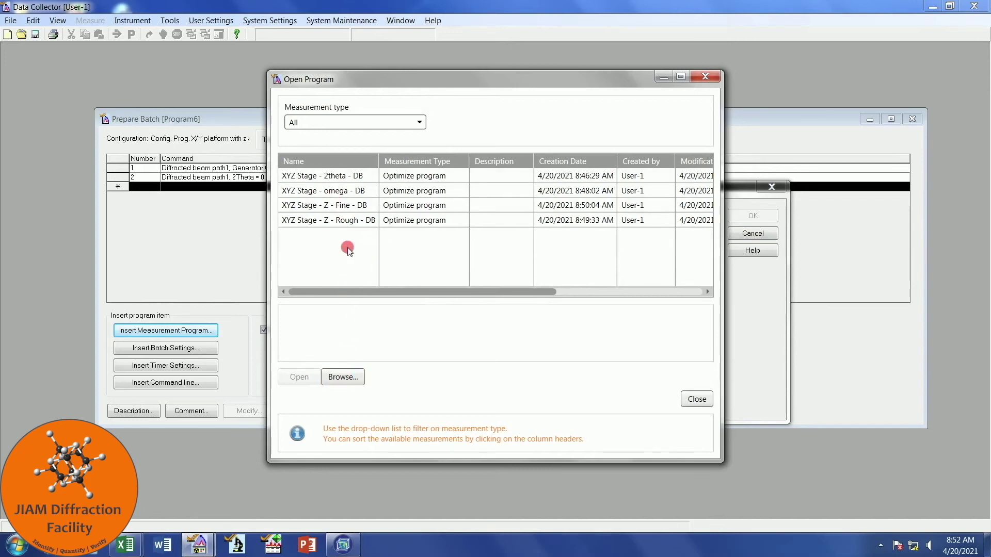
left_click(370, 175)
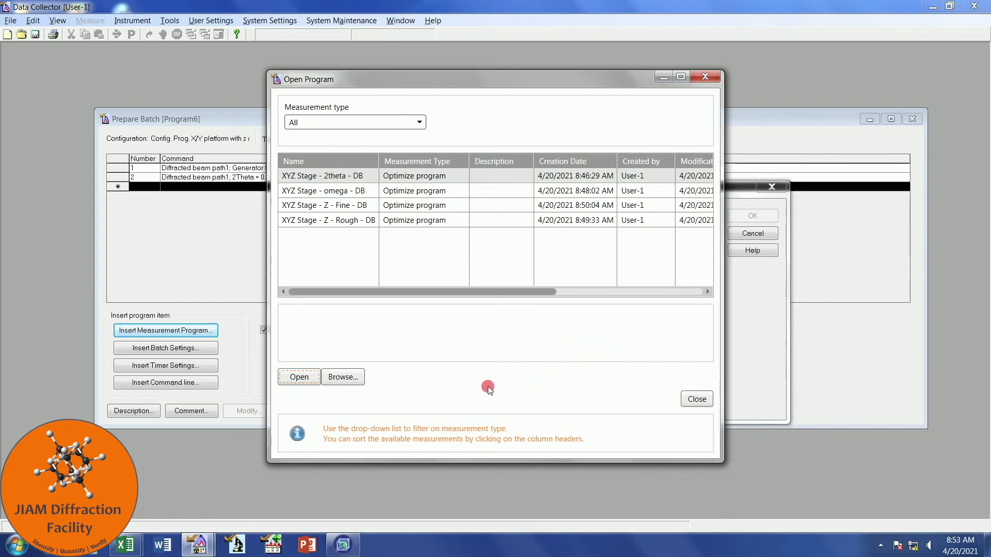
left_click(299, 378)
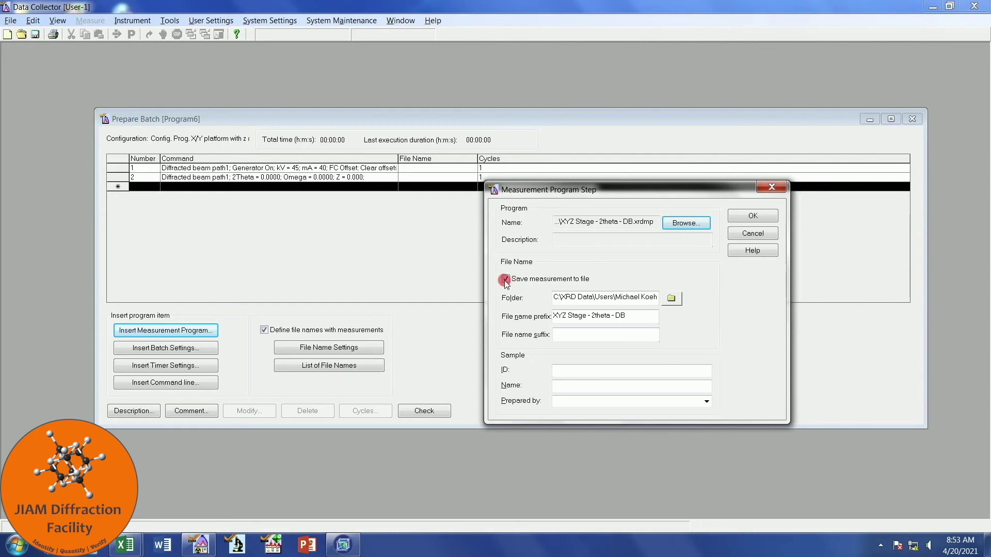
left_click(505, 279)
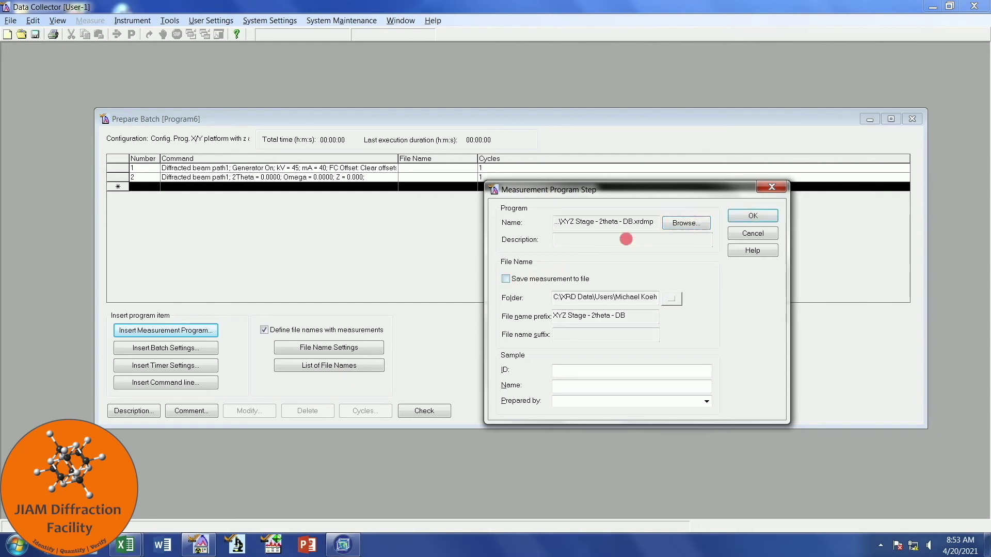
left_click(736, 221)
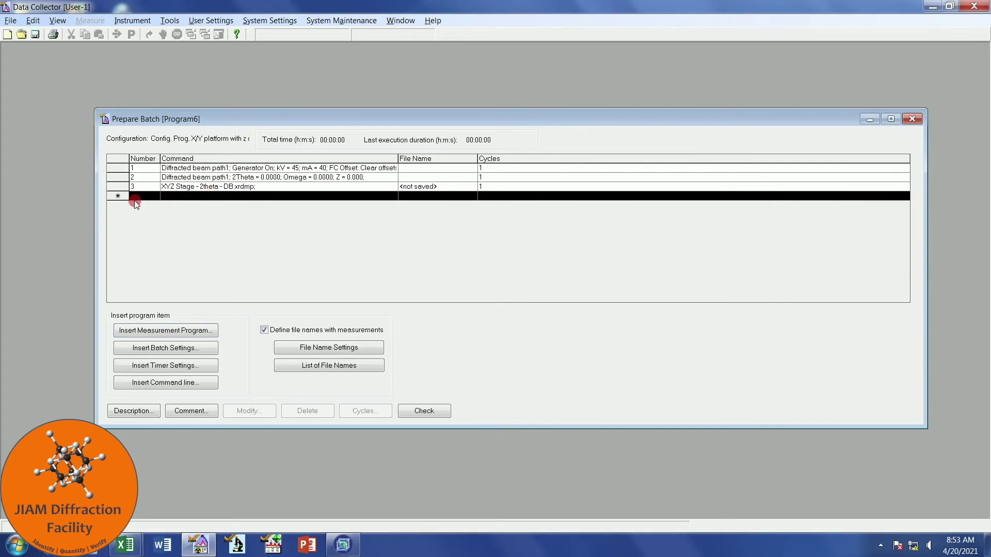
- Append a Position batch step that sets Z (mm) to 5.000
left_click(118, 196)
left_click(138, 232)
left_click(166, 348)
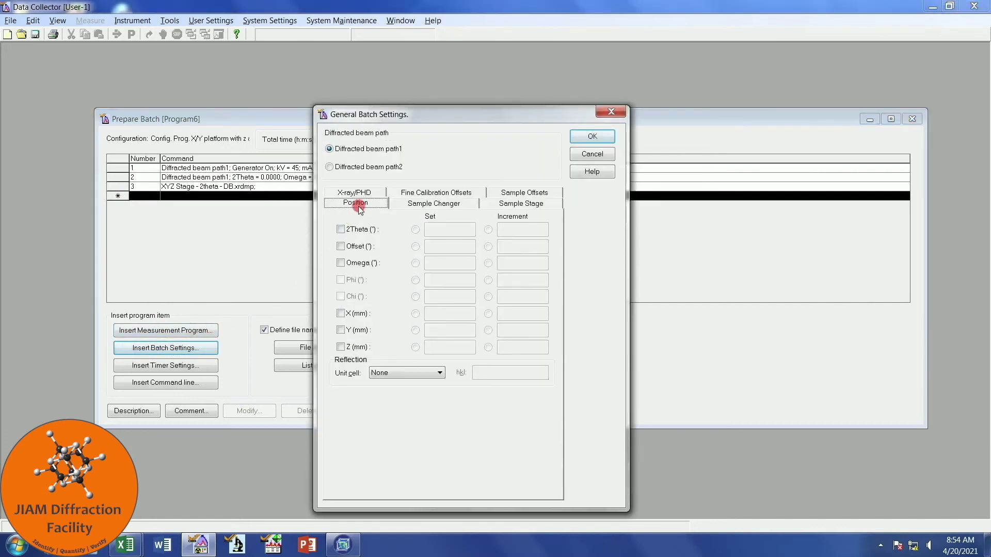
left_click(341, 347)
left_click(415, 347)
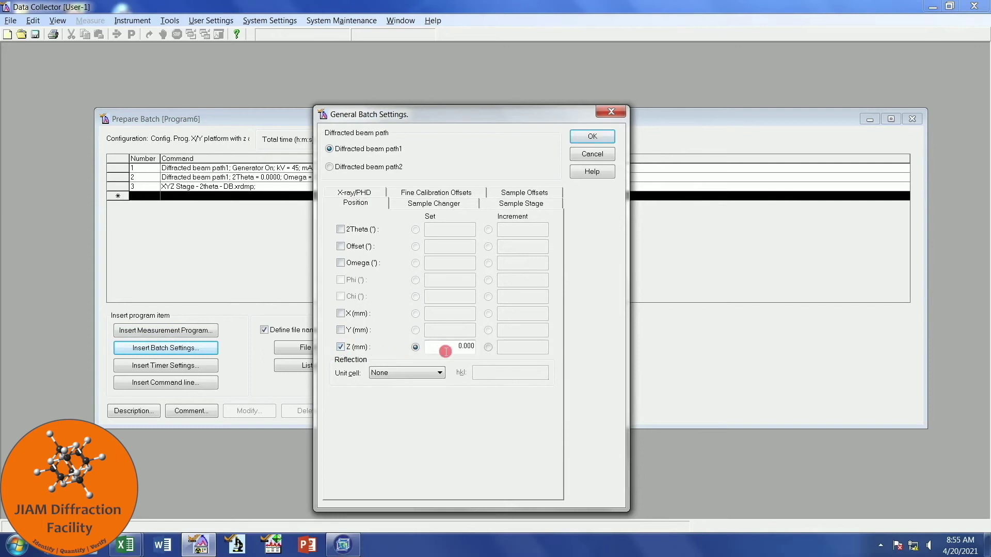
double_click(475, 346)
type("5")
left_click(476, 348)
left_click(593, 136)
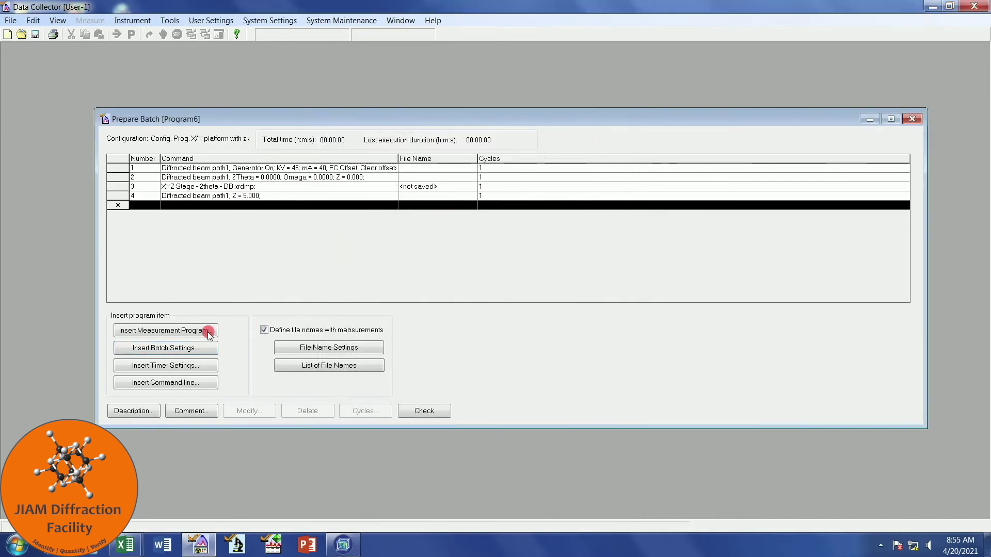
- Add the XYZ Stage - Z - Rough - DB measurement program as step 5, not saved to file
left_click(161, 335)
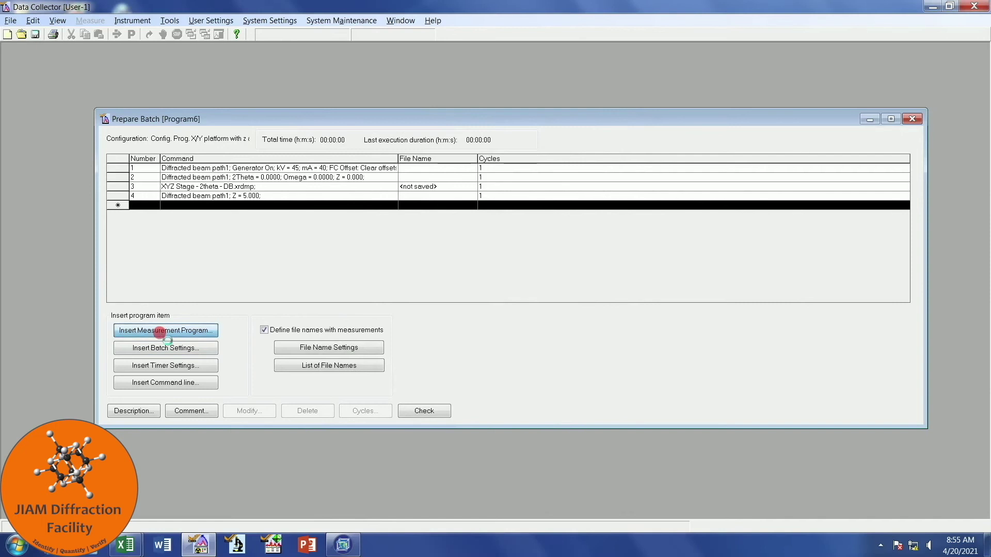
left_click(684, 224)
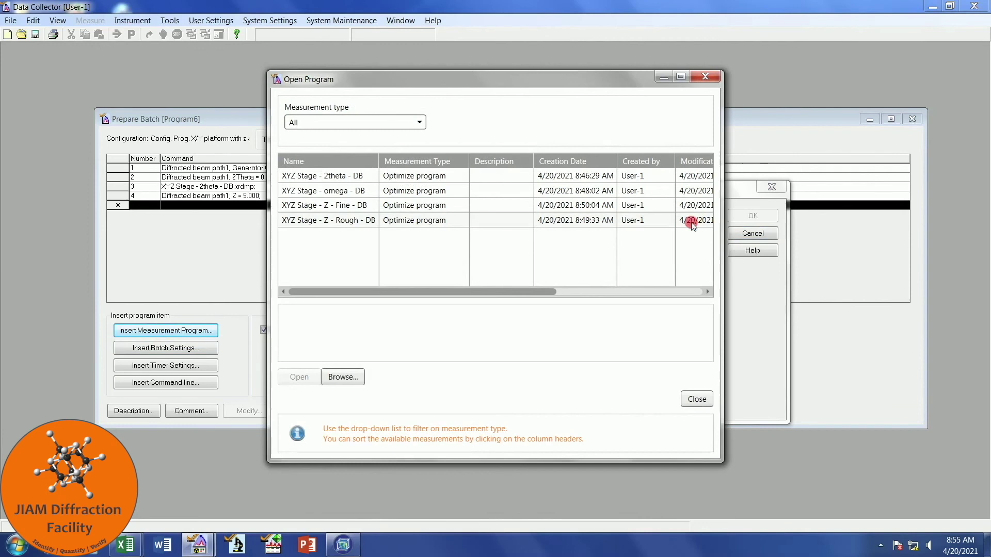
double_click(334, 221)
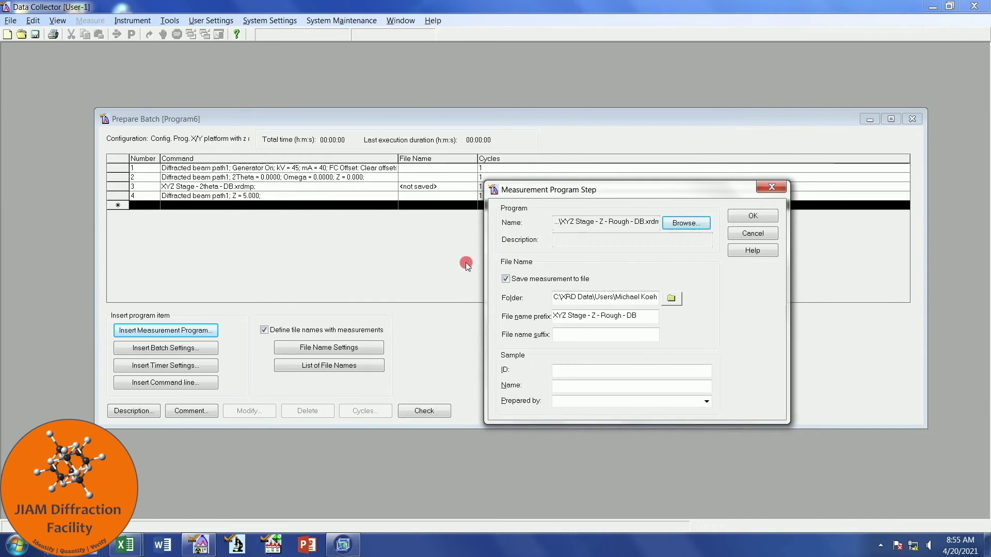
left_click(506, 280)
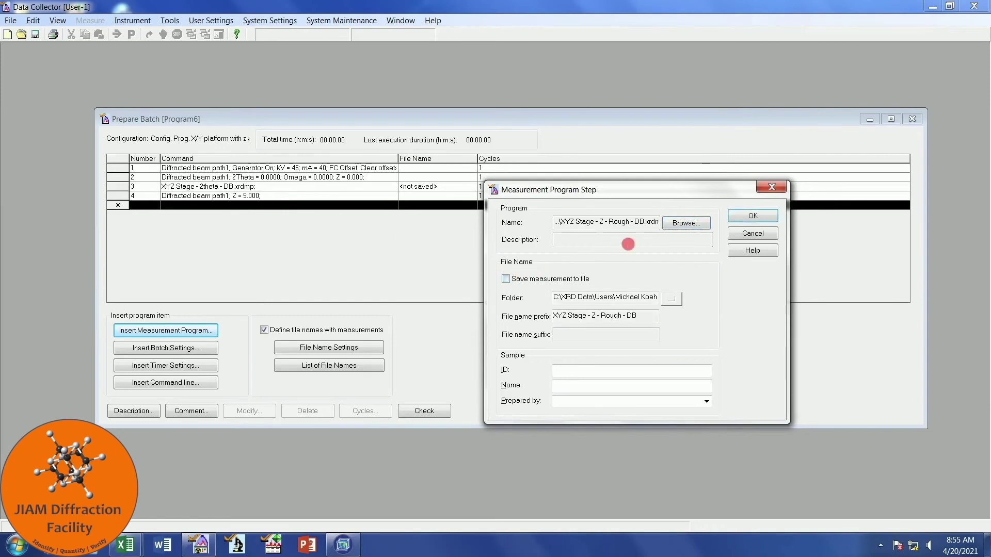
left_click(752, 215)
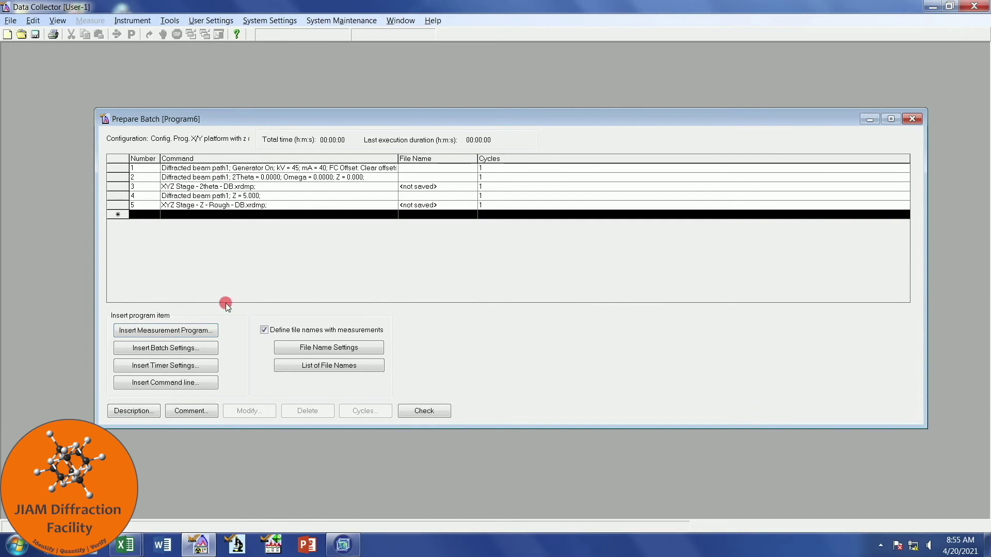
- Add the XYZ Stage - omega - DB measurement program as step 6, not saved to file
left_click(163, 331)
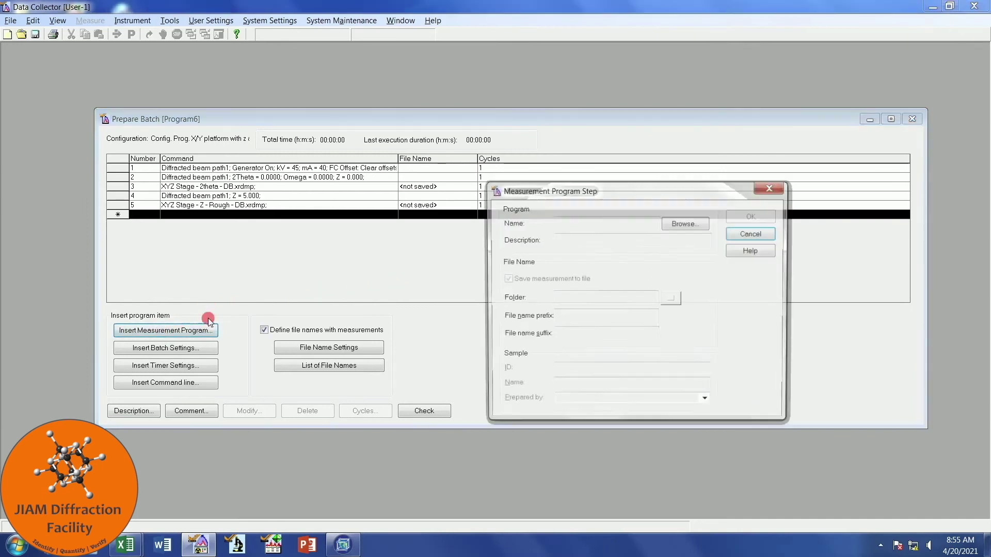
left_click(698, 224)
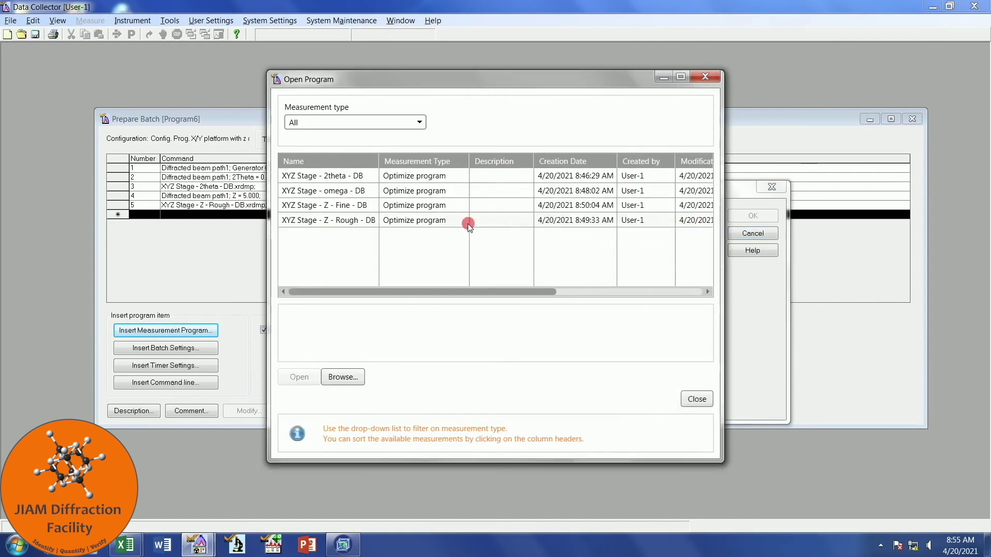
left_click(333, 193)
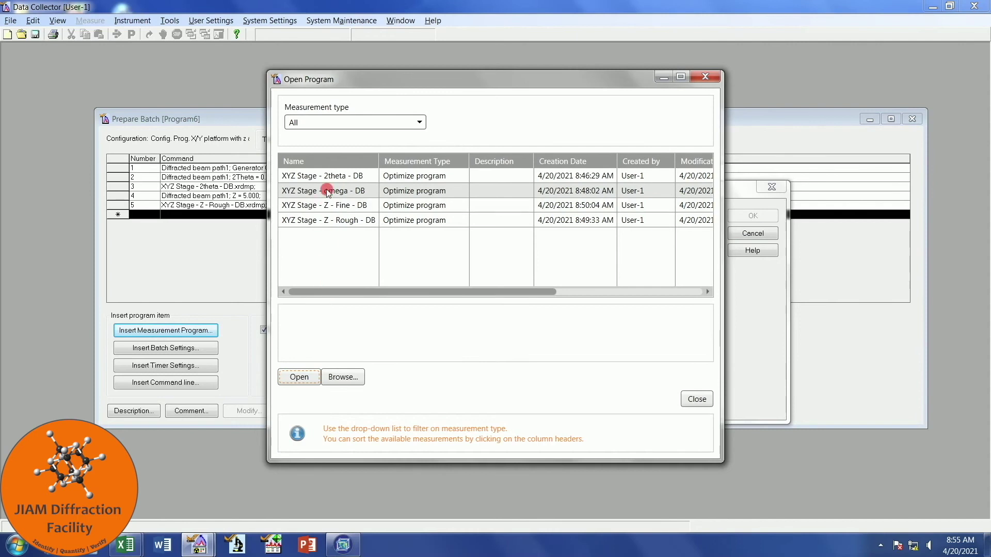
double_click(326, 191)
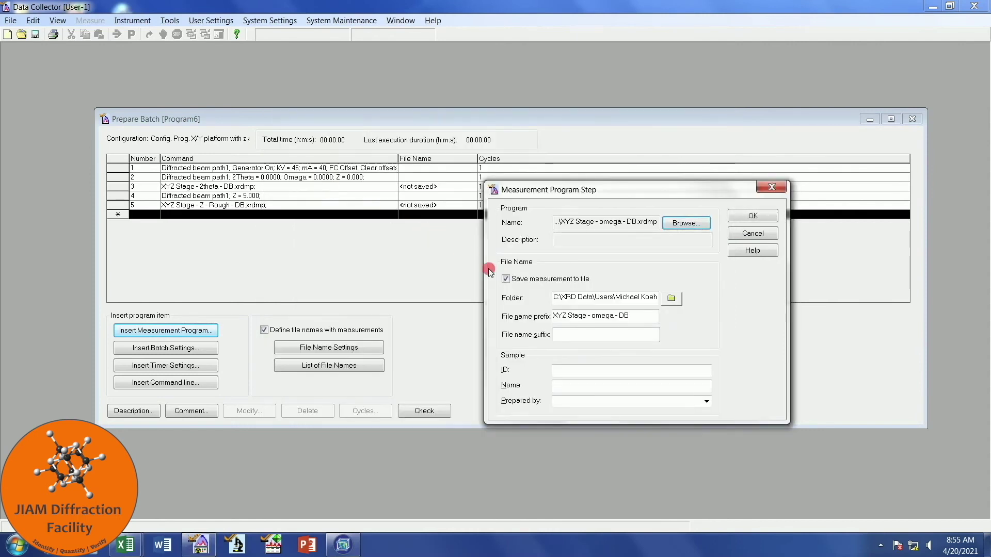
left_click(506, 279)
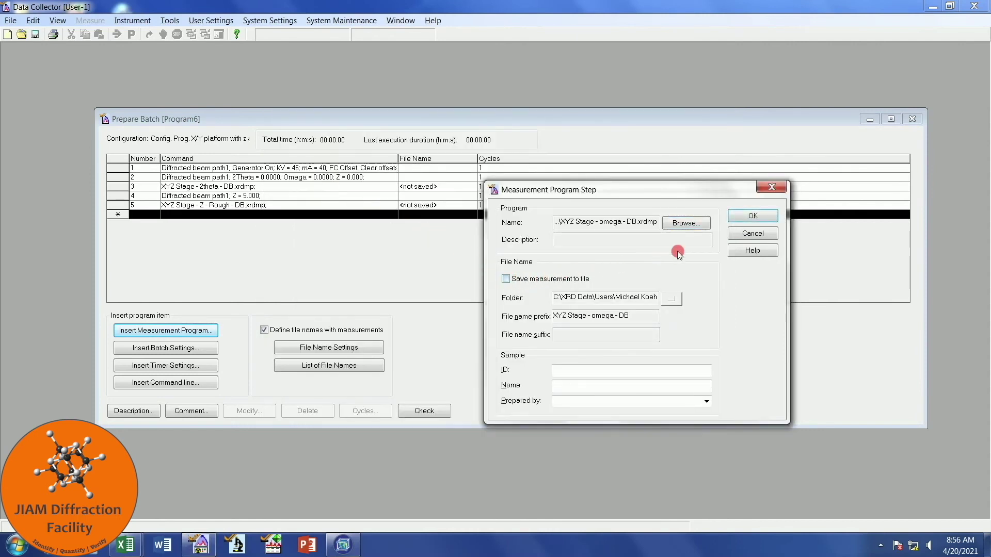
left_click(754, 217)
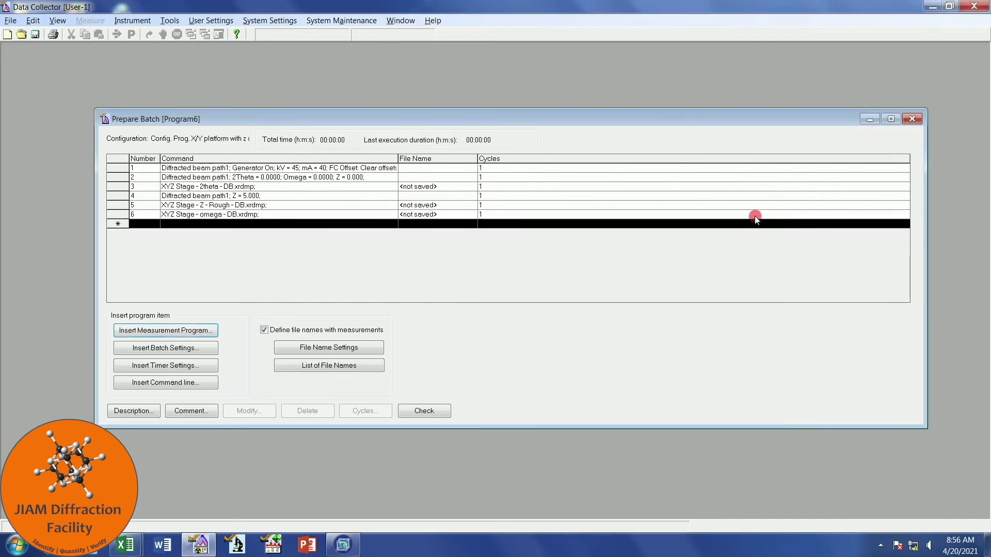
- Add the XYZ Stage - Z - Fine - DB measurement program as step 7, not saved to file
left_click(167, 331)
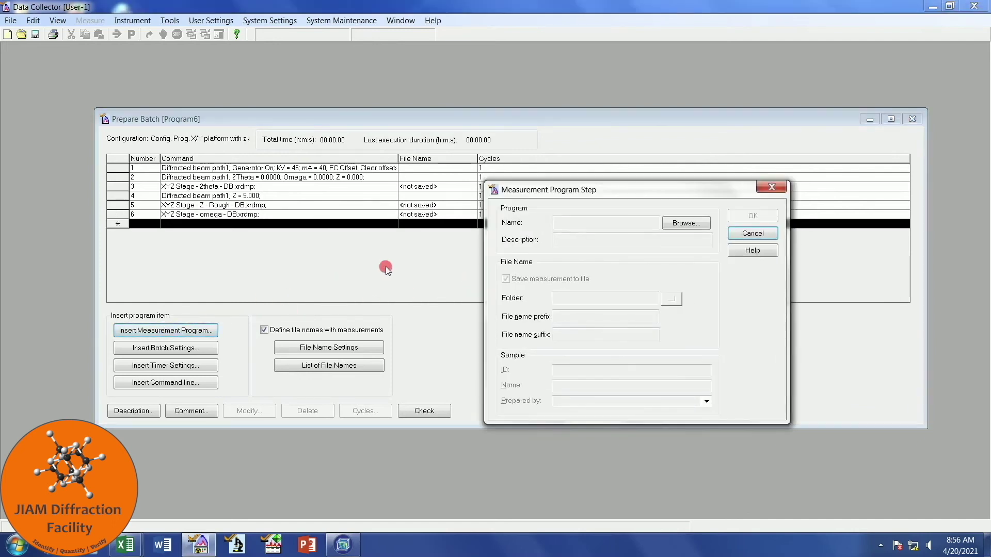
left_click(679, 226)
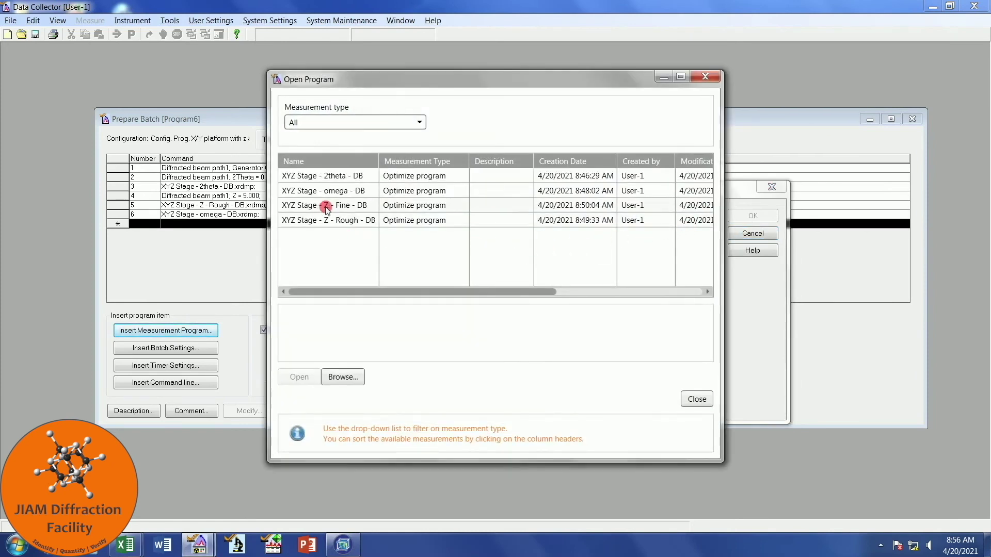
double_click(342, 205)
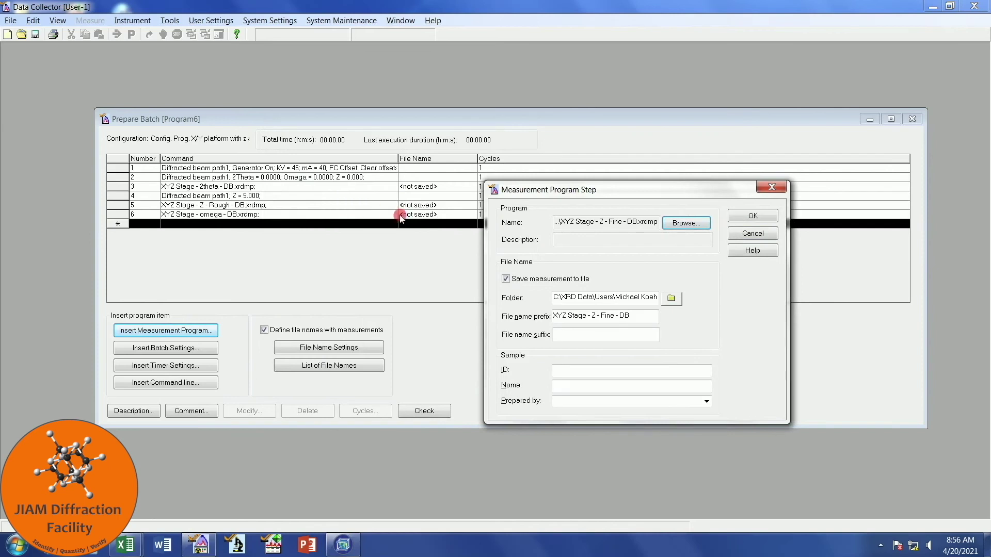
left_click(505, 278)
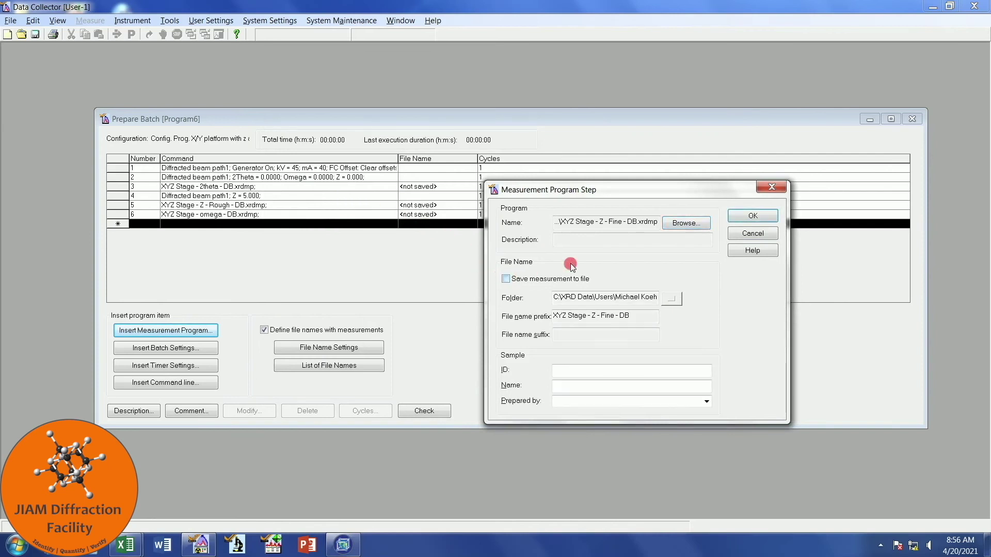
left_click(753, 217)
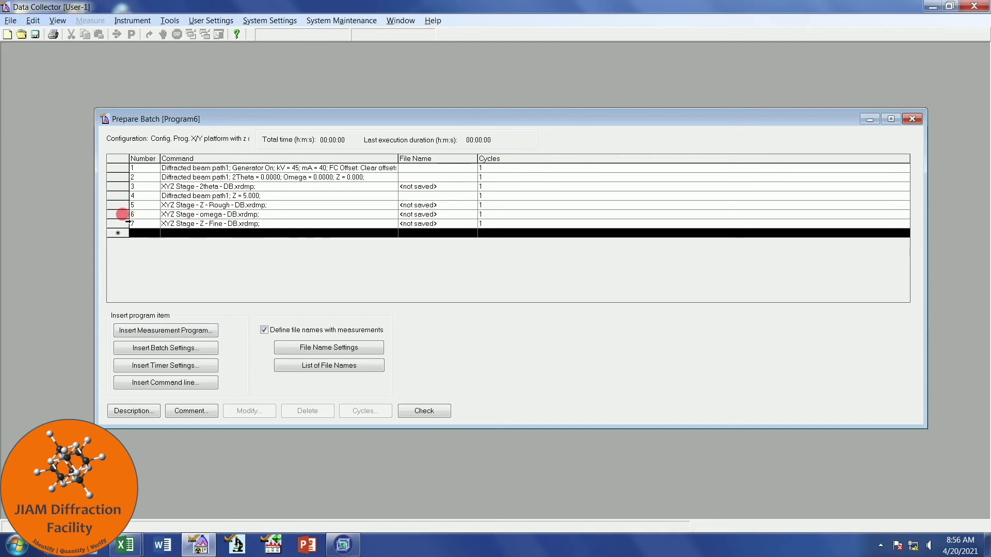
- Select batch items 6 and 7 (omega and Z-fine) and set them to repeat 3 times
left_click(119, 214)
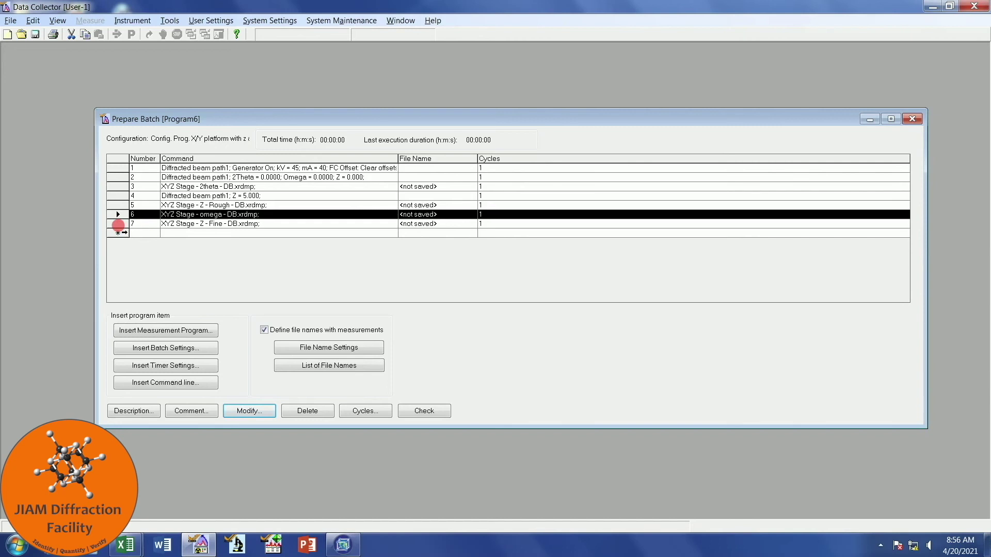
left_click(119, 224, "shift")
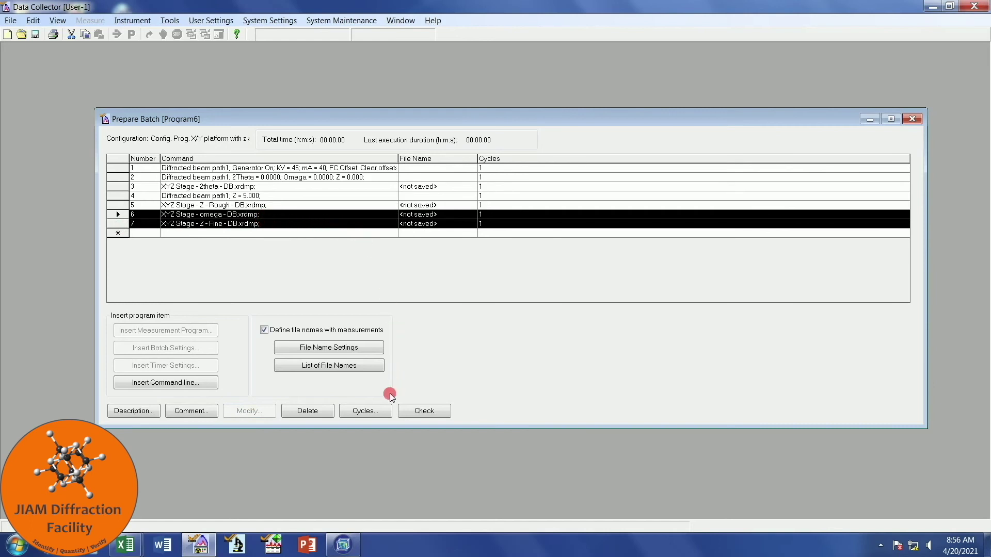
left_click(366, 411)
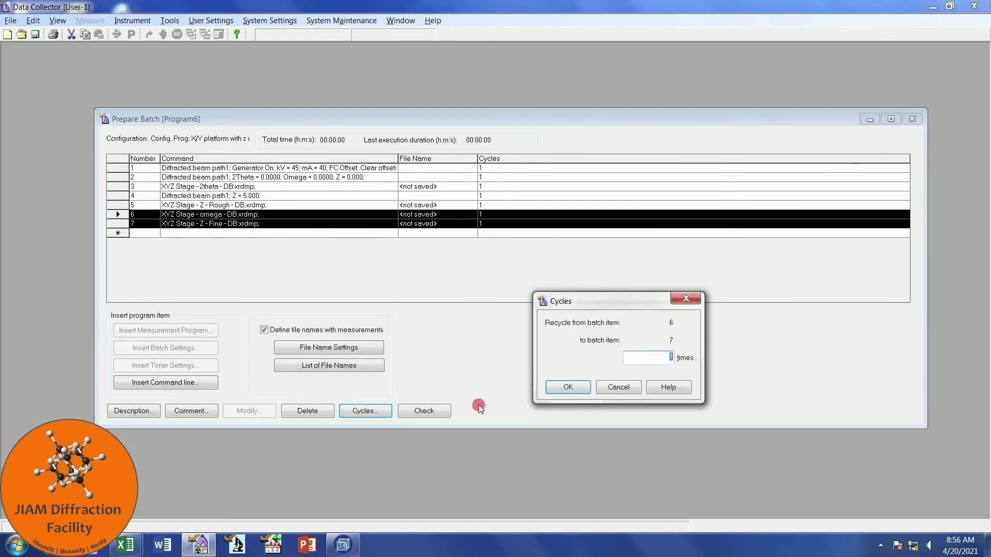
type("3")
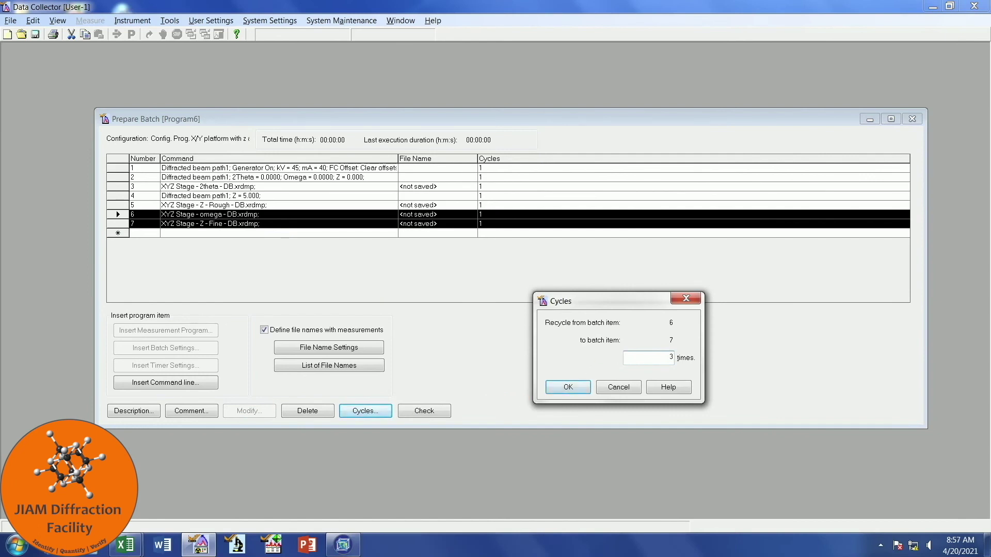
left_click(570, 387)
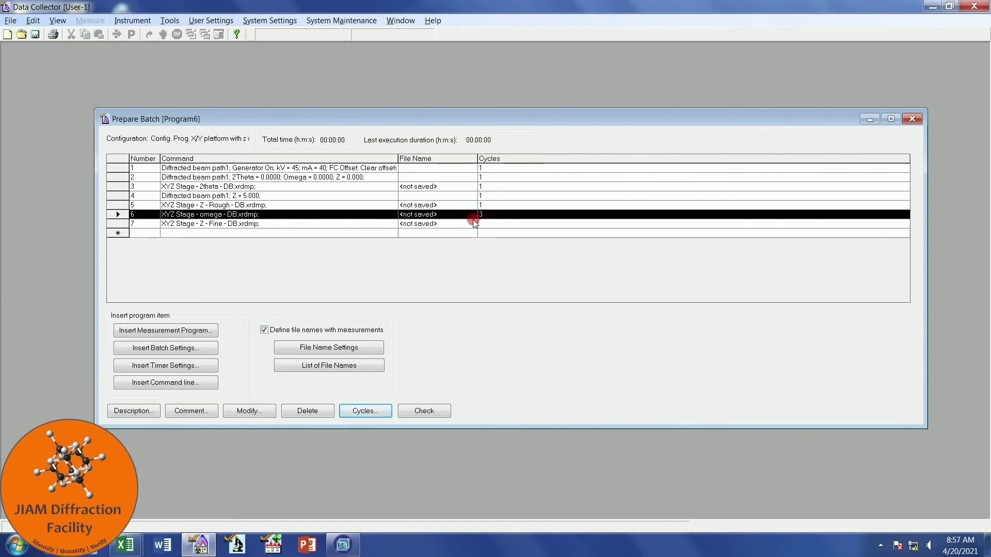
- Select the empty row at the end of the batch list
left_click(120, 235)
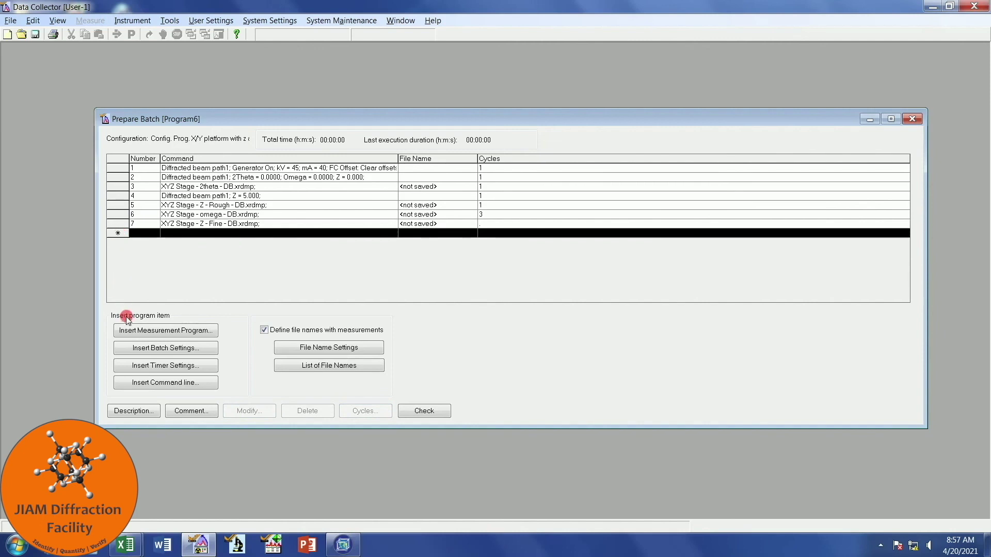
- Append a batch step applying FC offsets with 2Theta and Omega both at 0.0000
left_click(165, 348)
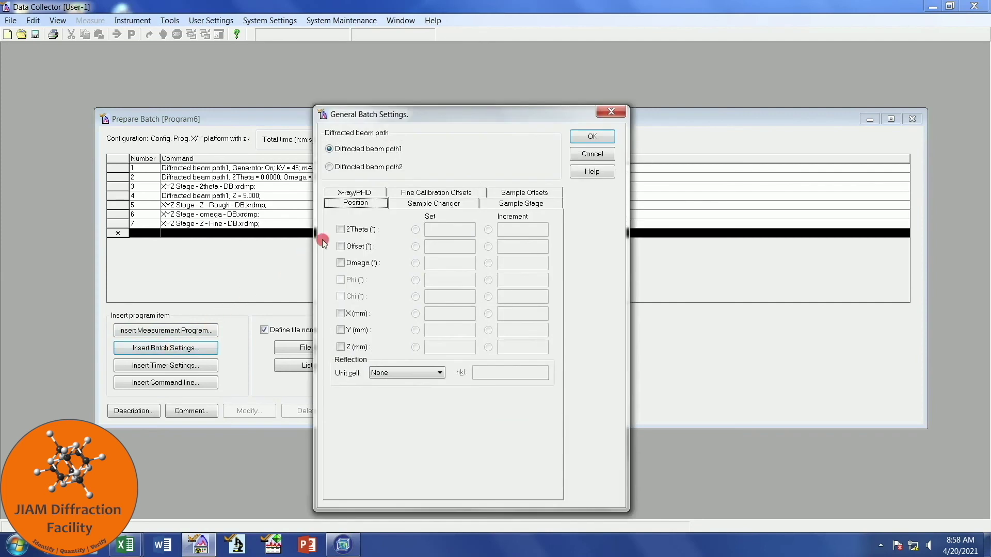
left_click(436, 191)
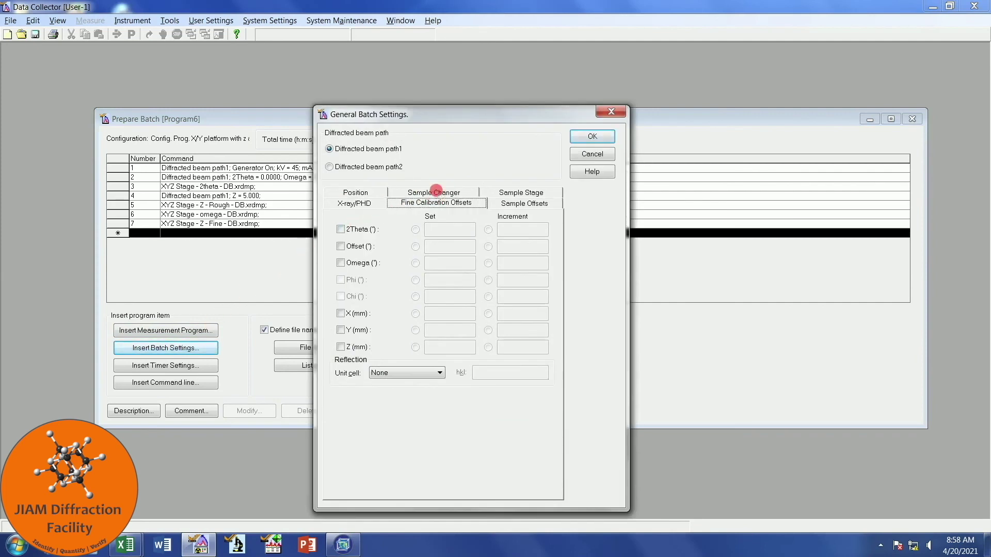
left_click(333, 224)
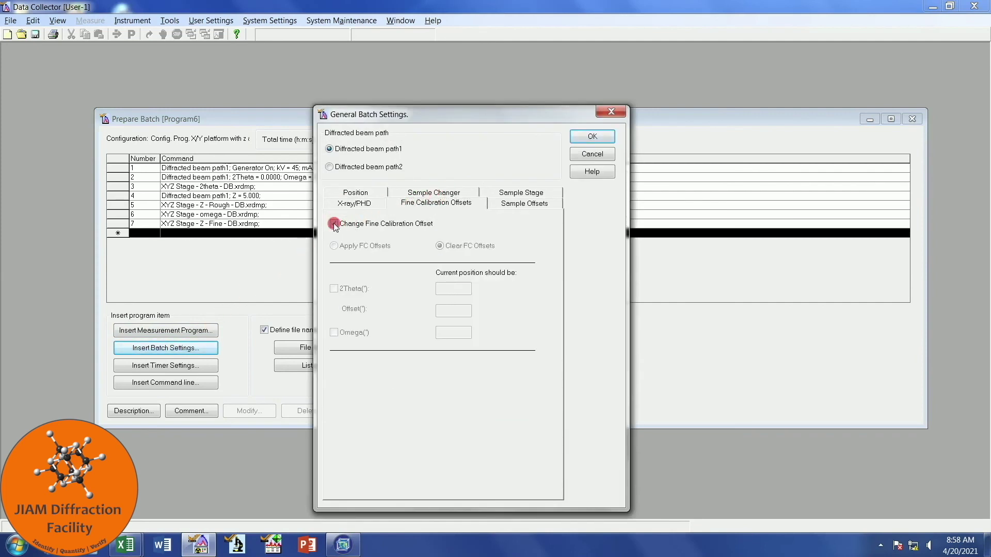
left_click(334, 246)
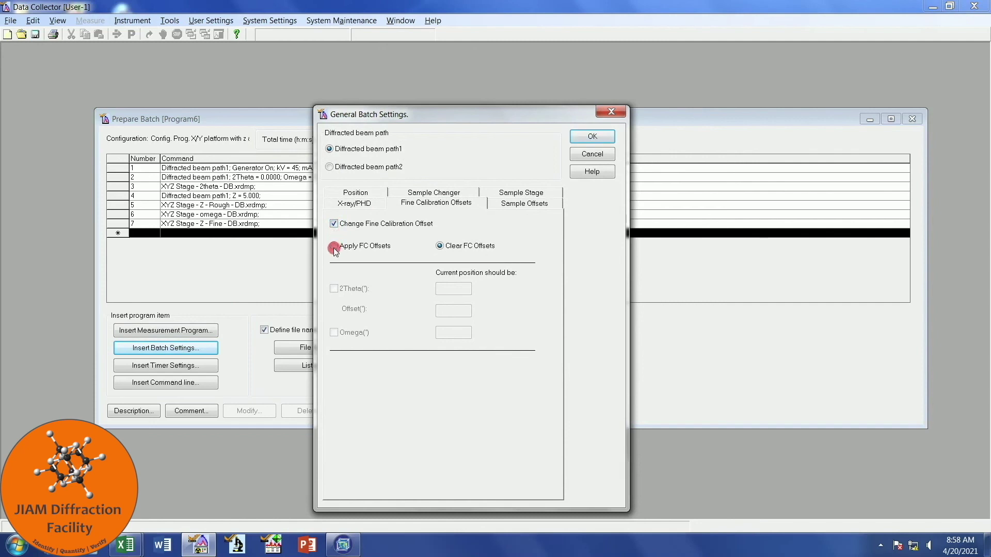
left_click(334, 246)
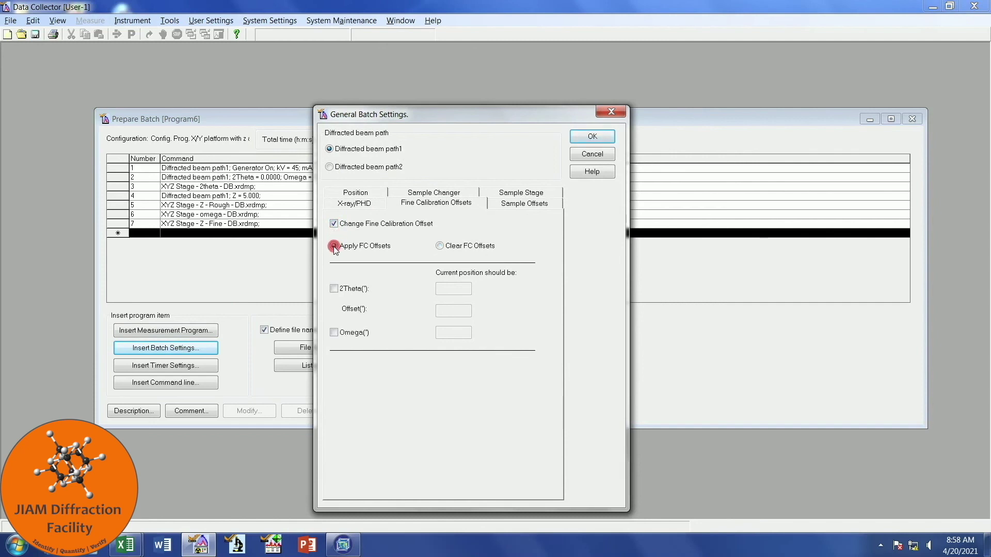
left_click(334, 289)
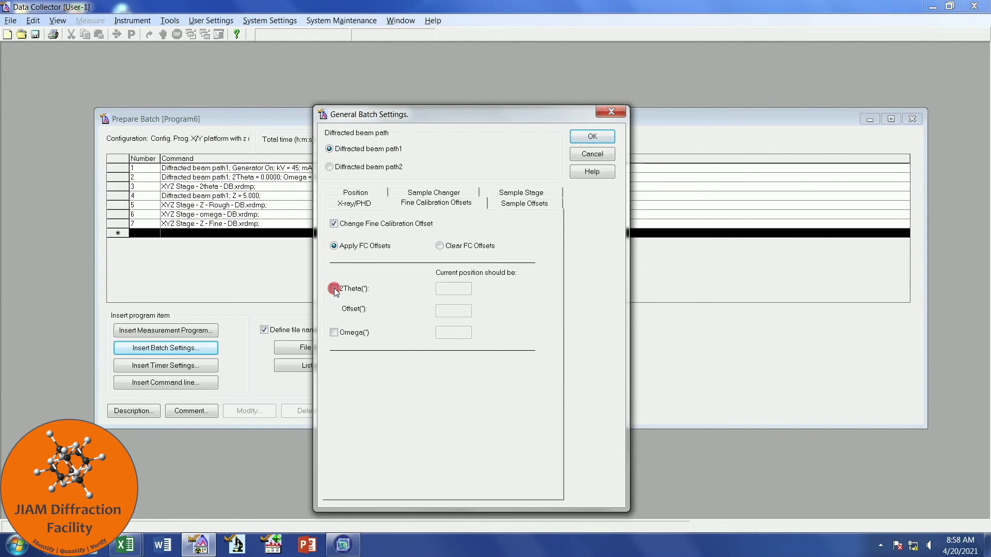
left_click(333, 333)
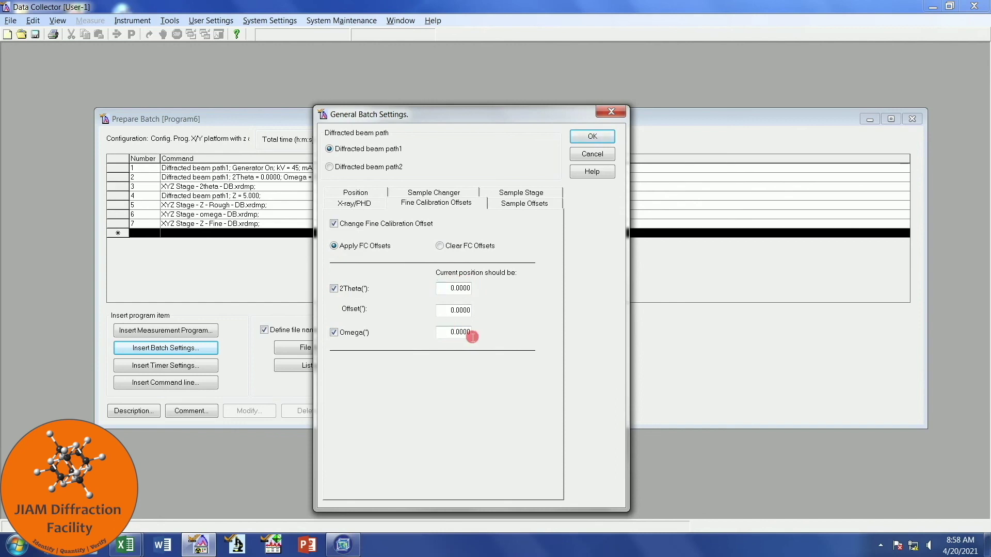
left_click(593, 135)
left_click(508, 158)
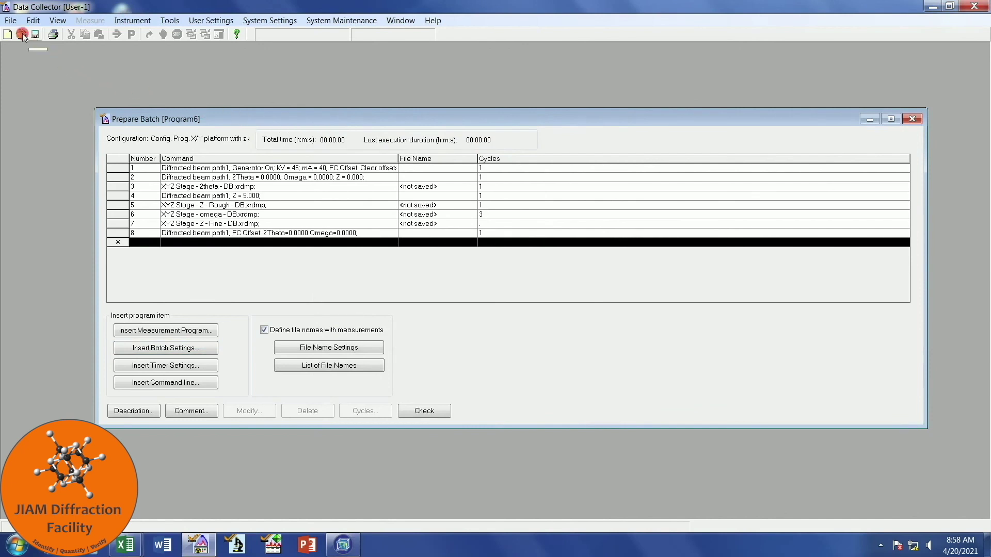
- Save the batch under the name 'XYZ Stage - Auto Alignment - Batch Program' via Save As
left_click(9, 21)
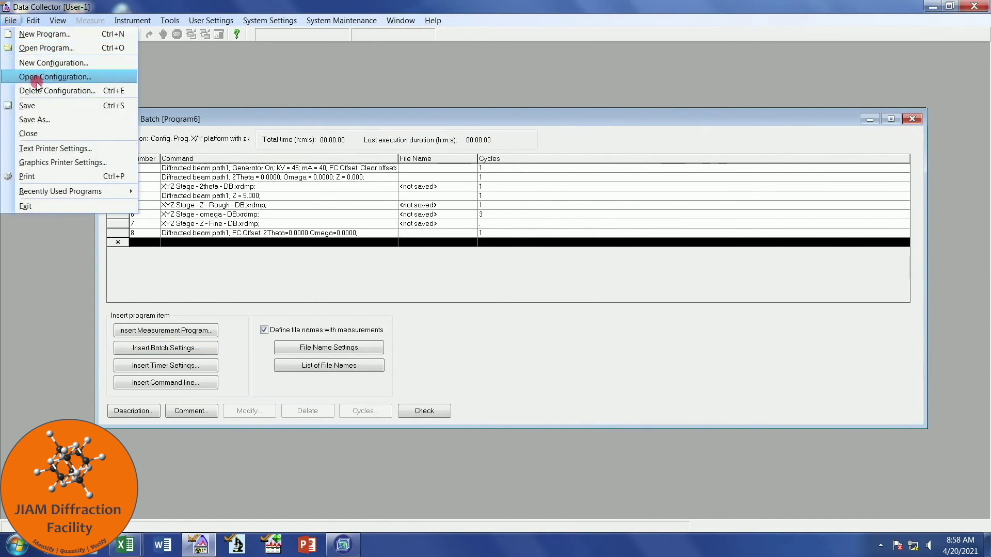
left_click(73, 119)
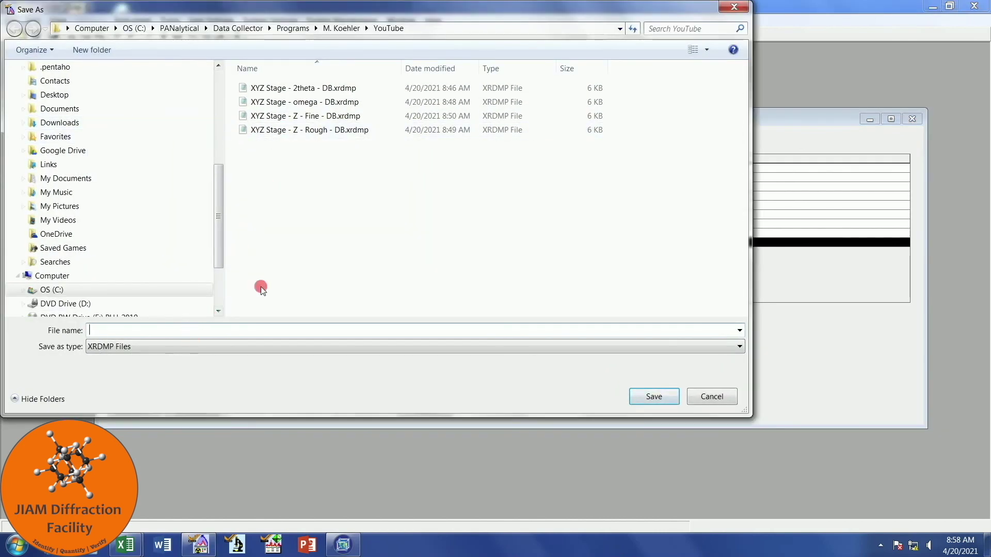
type("XYZ Stage -")
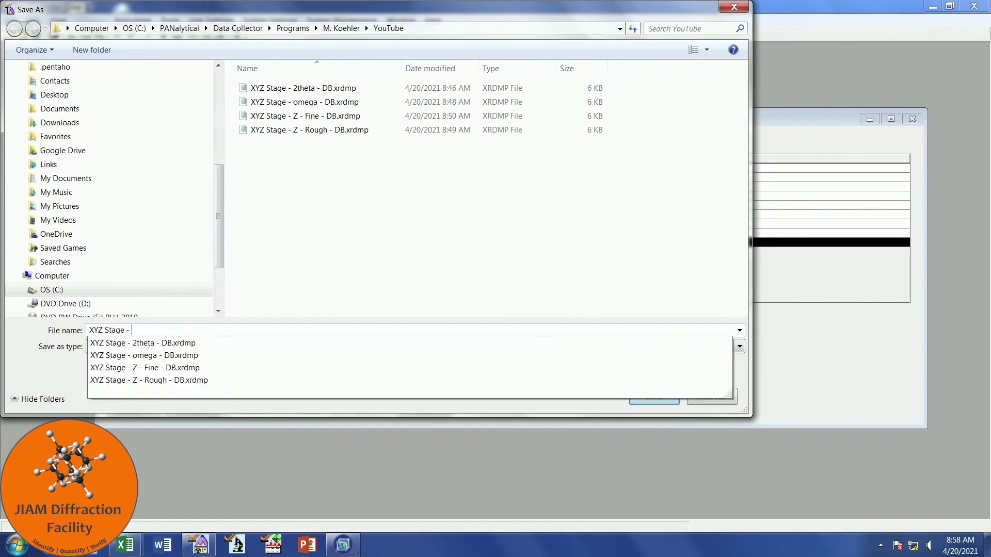
type(" Auto Alignment -")
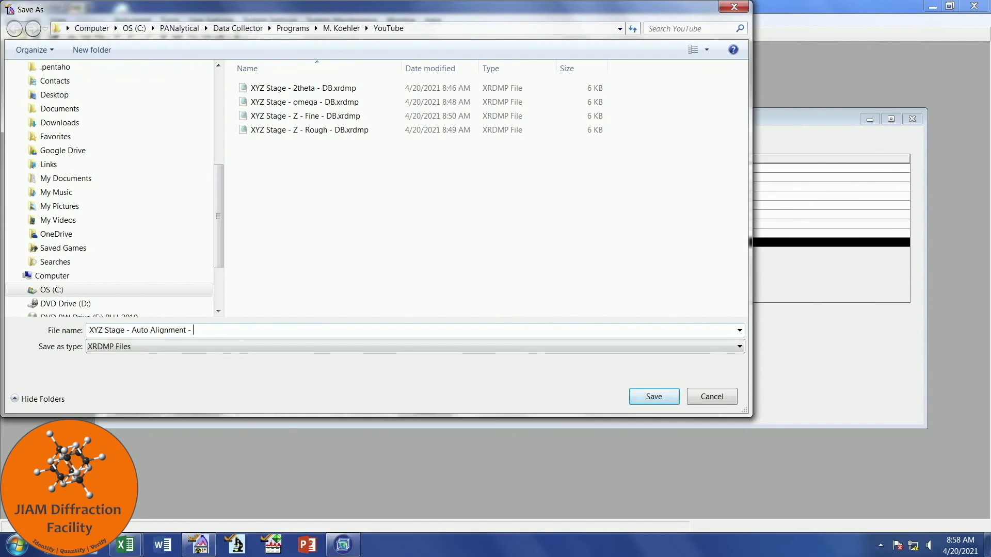
type(" Batch Program")
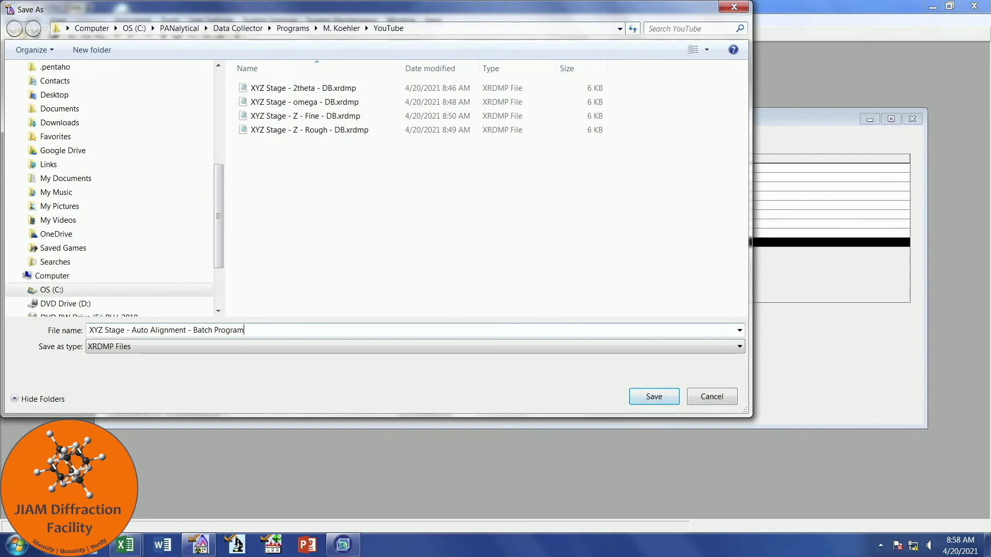
key("Return")
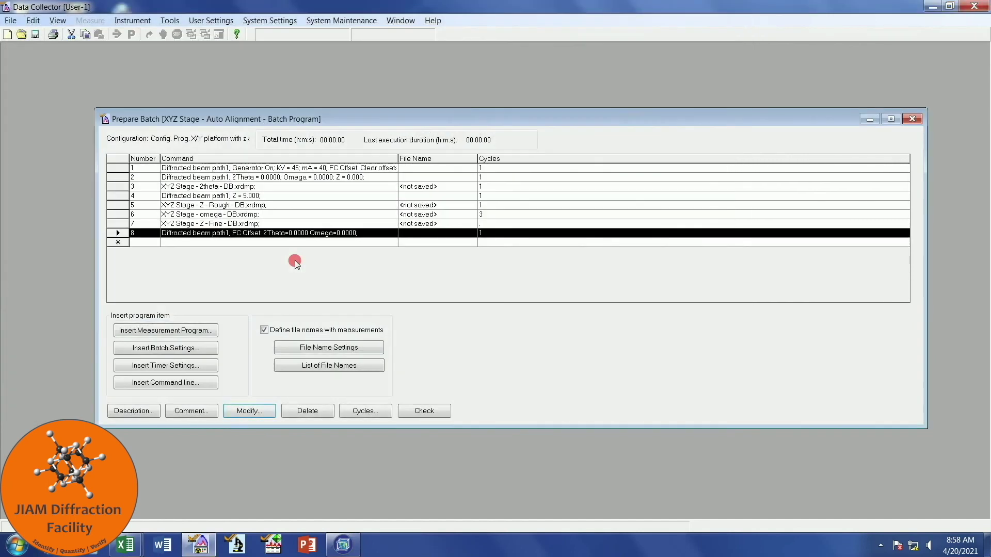